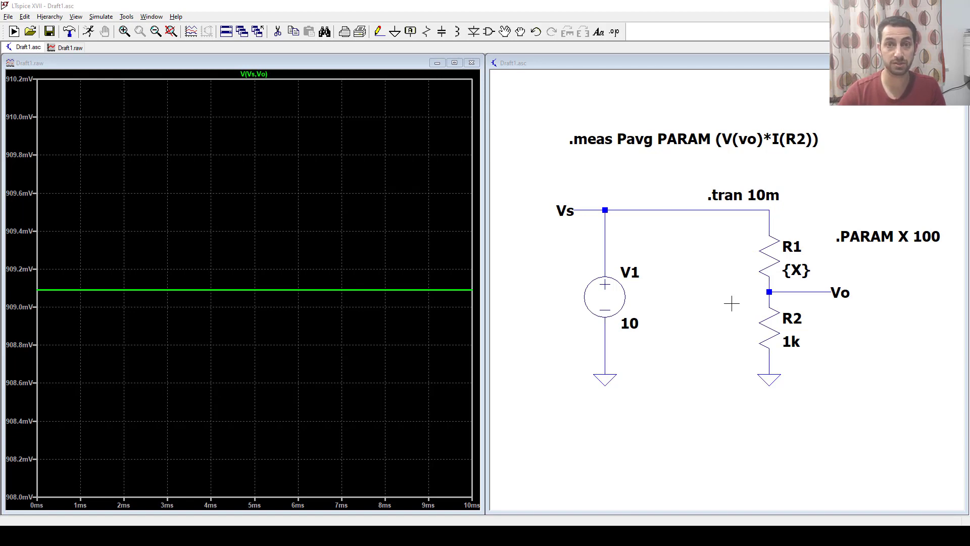
Delete resistor R2 and its labels from the schematic
{"action": "left_click", "coordinate": [718, 285]}
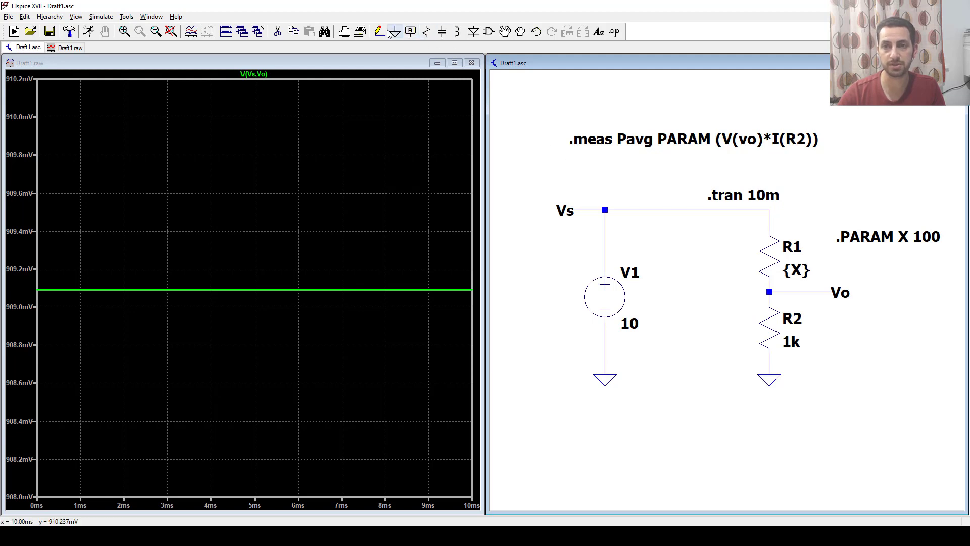
{"action": "left_click", "coordinate": [278, 31]}
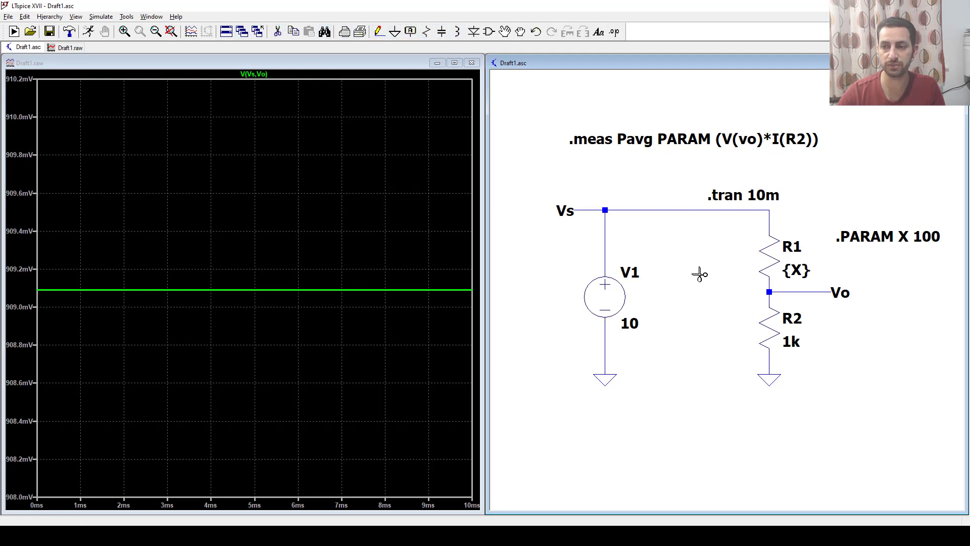
{"action": "left_click", "coordinate": [768, 329]}
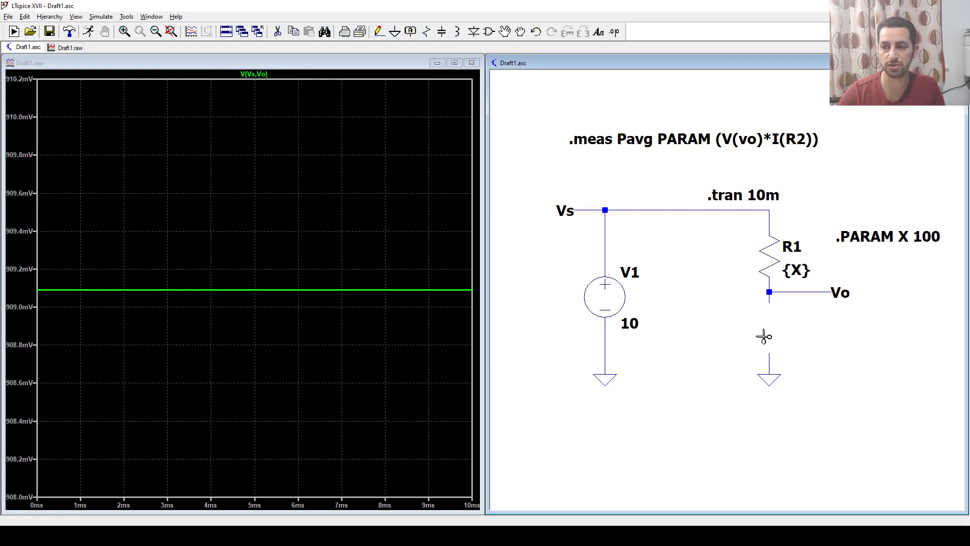
Place capacitor C1 under the Vo node and wire its bottom pin to ground
{"action": "left_click", "coordinate": [442, 31]}
{"action": "left_click", "coordinate": [770, 303]}
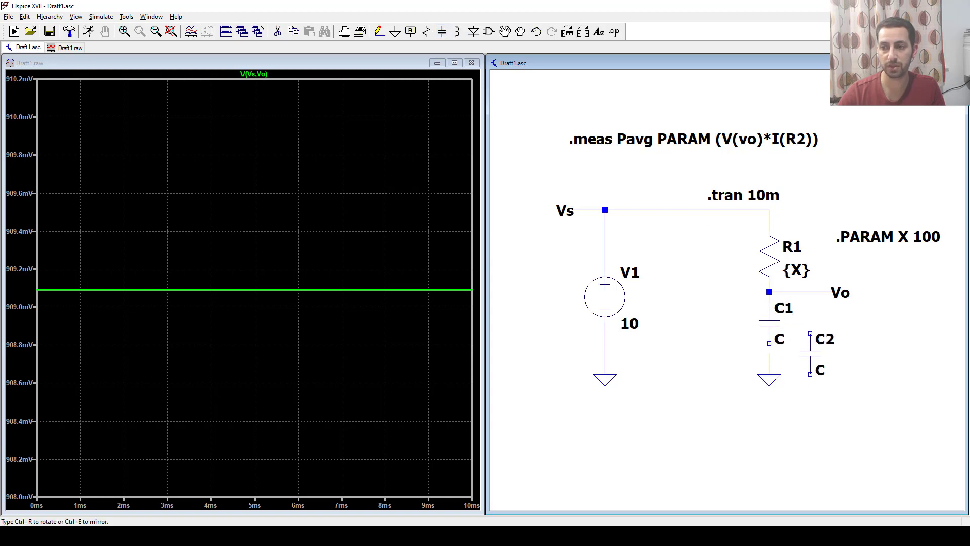
{"action": "key", "text": "Escape"}
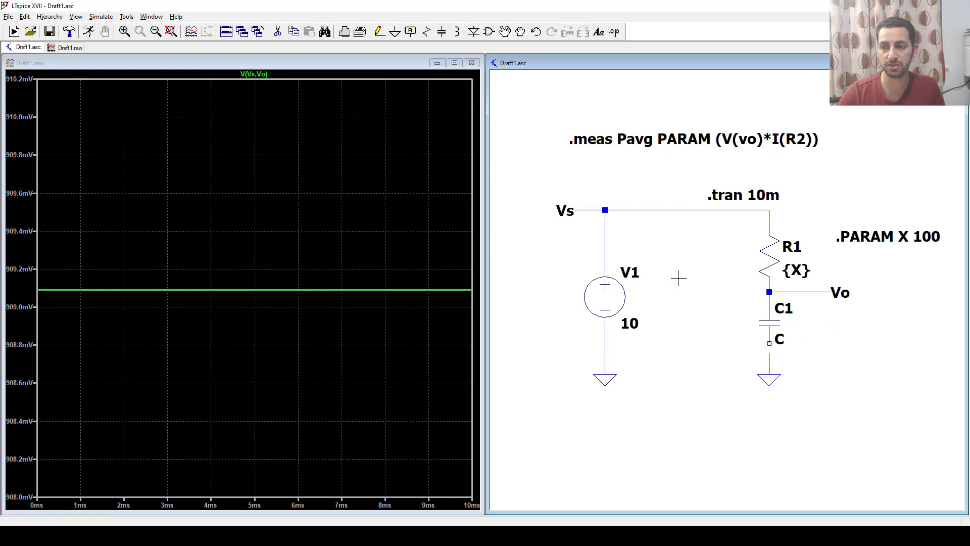
{"action": "left_click", "coordinate": [378, 32]}
{"action": "left_click", "coordinate": [769, 343]}
{"action": "left_click", "coordinate": [769, 375]}
{"action": "key", "text": "Escape"}
Set capacitor C1 to 1u and resistor R1 to 100
{"action": "right_click", "coordinate": [777, 339]}
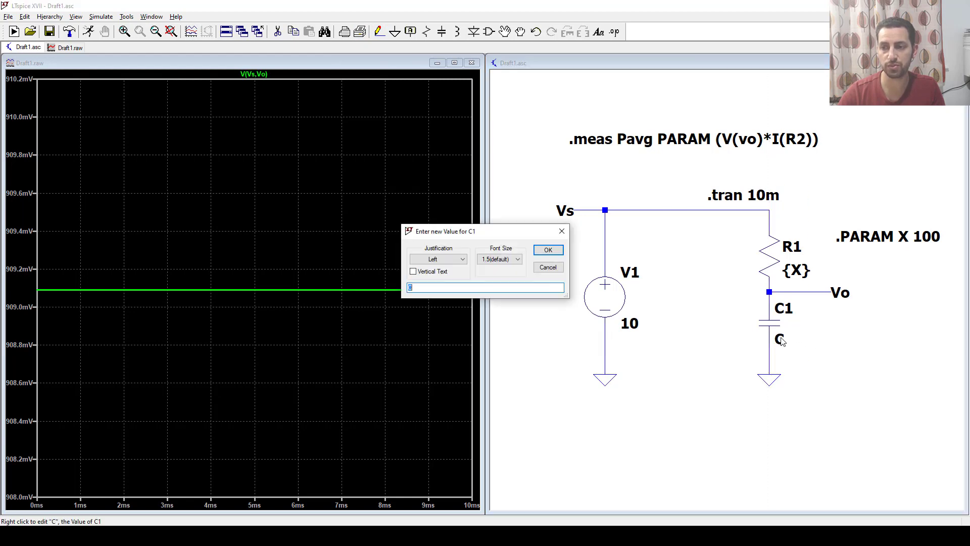
{"action": "type", "text": "1u"}
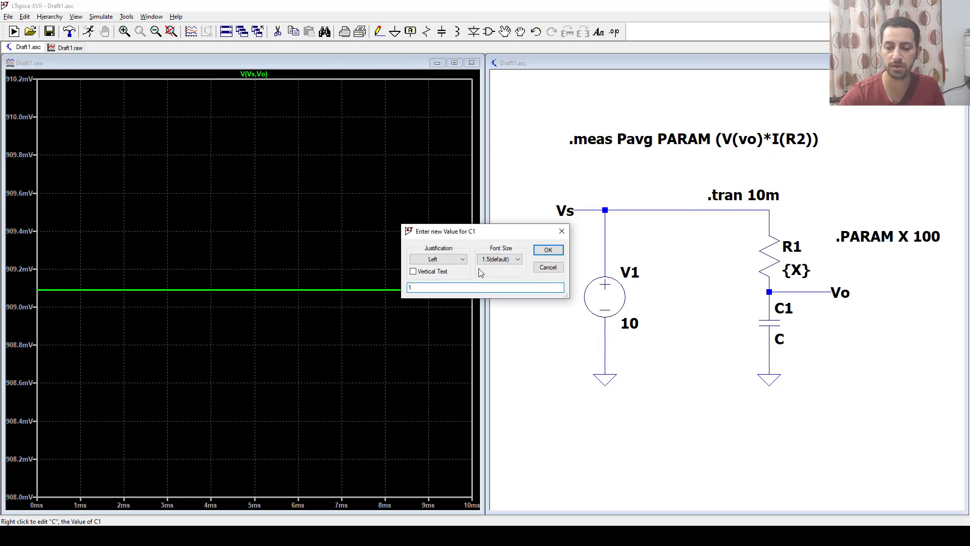
{"action": "left_click", "coordinate": [548, 249]}
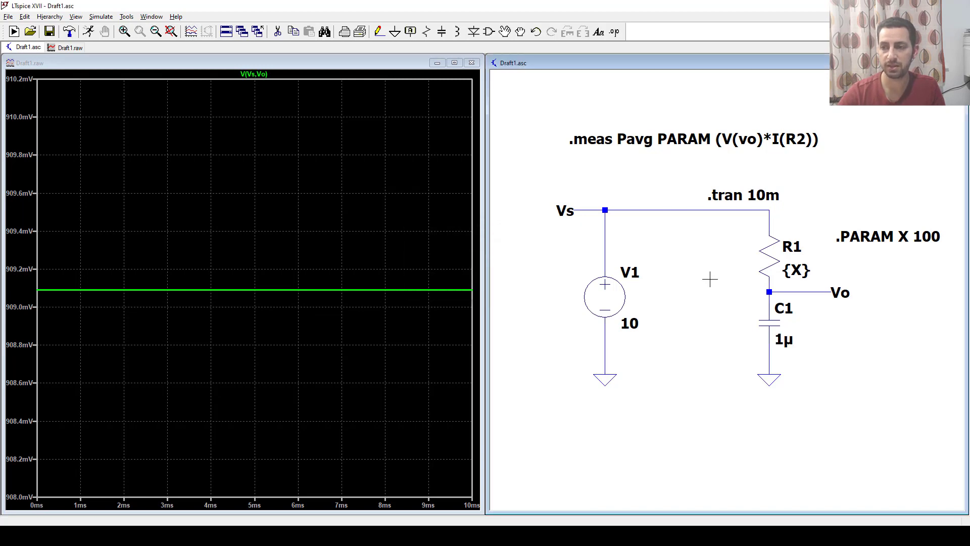
{"action": "right_click", "coordinate": [795, 269]}
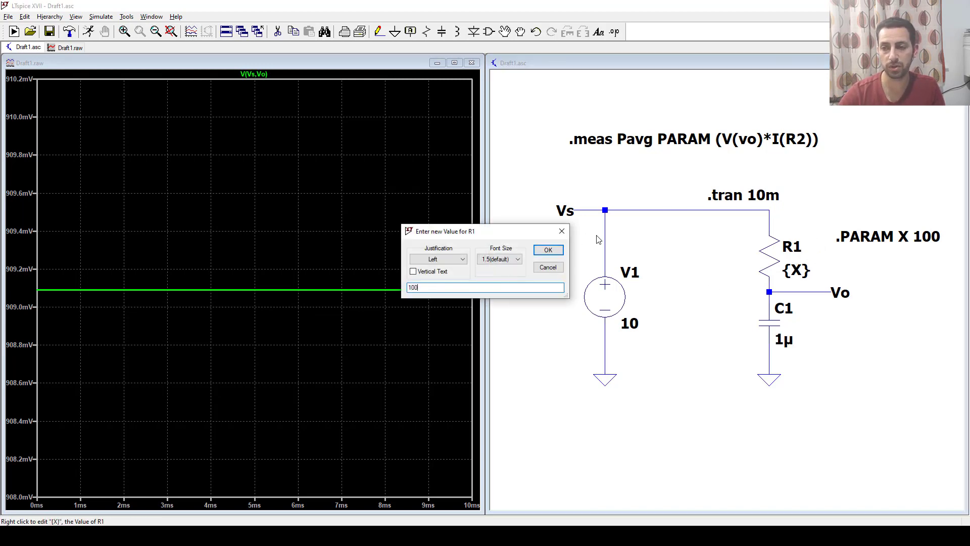
{"action": "left_click", "coordinate": [548, 250]}
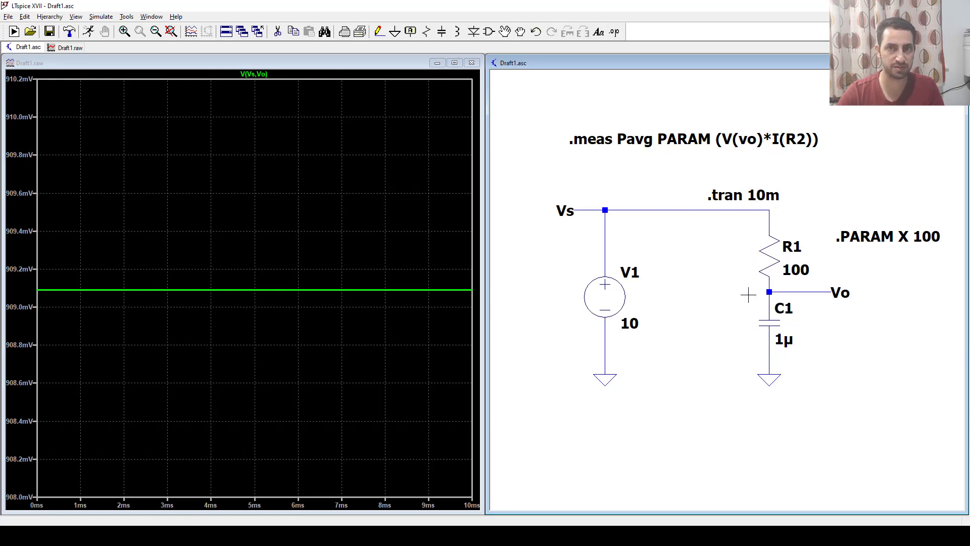
Rerun the simulation, probe Vo to plot V(vo), and open V(Vs,Vo)'s expression
{"action": "left_click", "coordinate": [89, 33]}
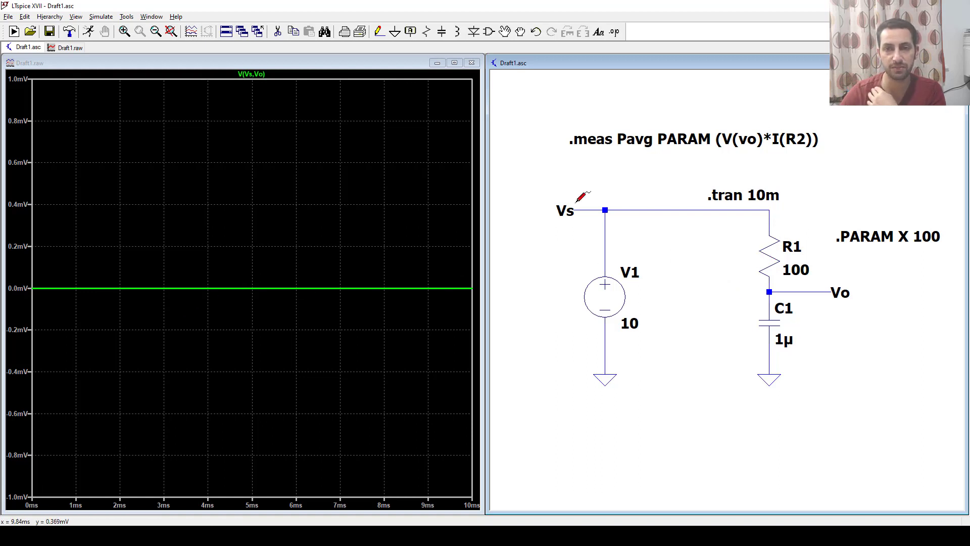
{"action": "left_click", "coordinate": [813, 292]}
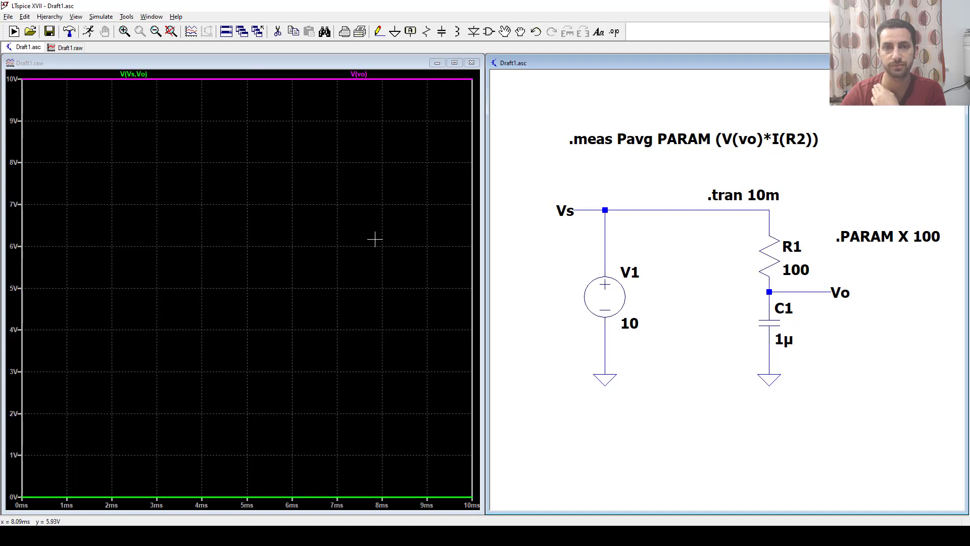
{"action": "right_click", "coordinate": [133, 74]}
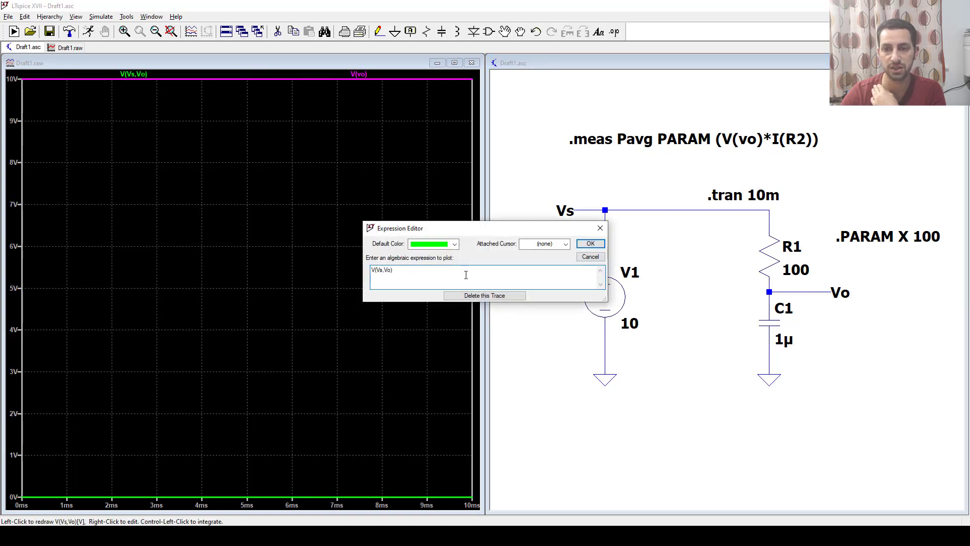
Delete the V(Vs,Vo) trace, leaving only V(vo) flat at 10 V
{"action": "left_click", "coordinate": [483, 295]}
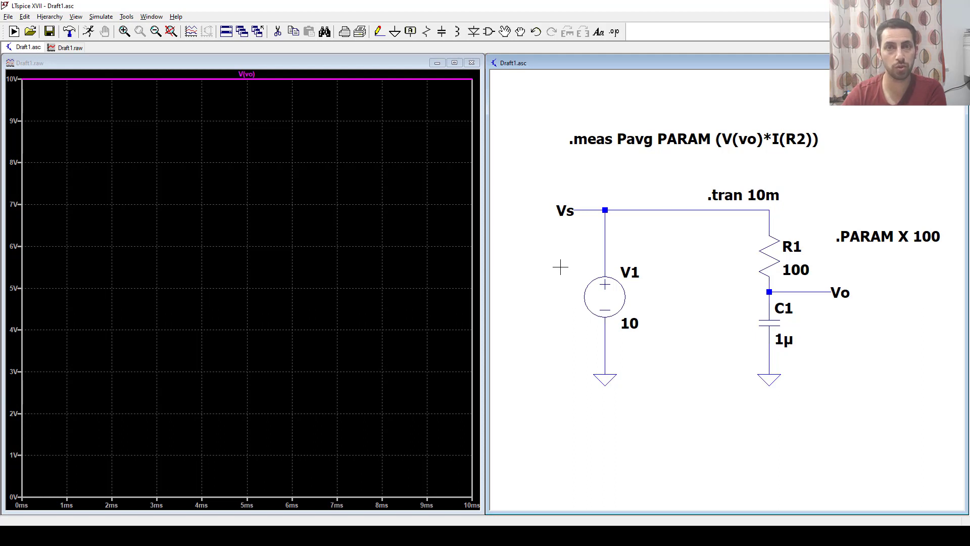
Make the transient '.tran 10m startup', rerun, and zoom into V(vo)'s charging start
{"action": "left_click", "coordinate": [101, 17]}
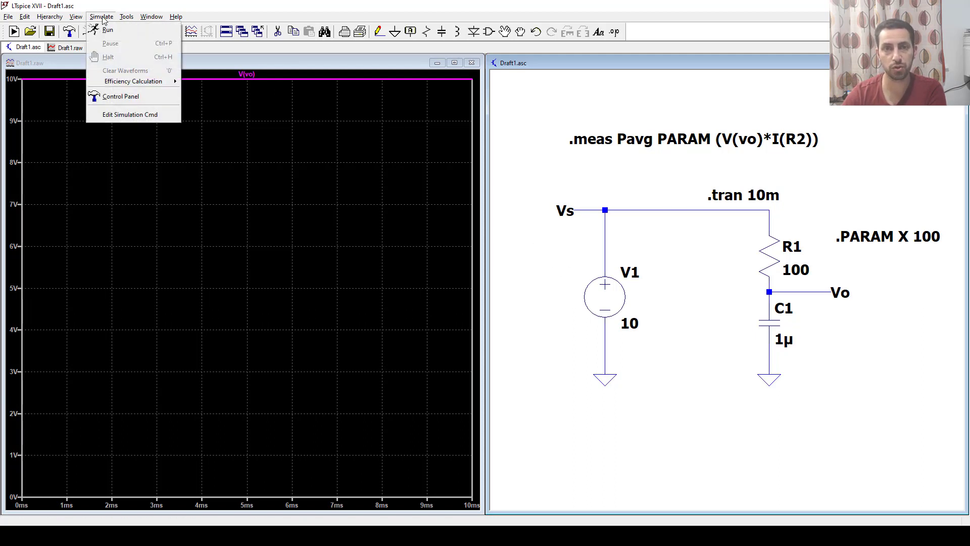
{"action": "left_click", "coordinate": [129, 115]}
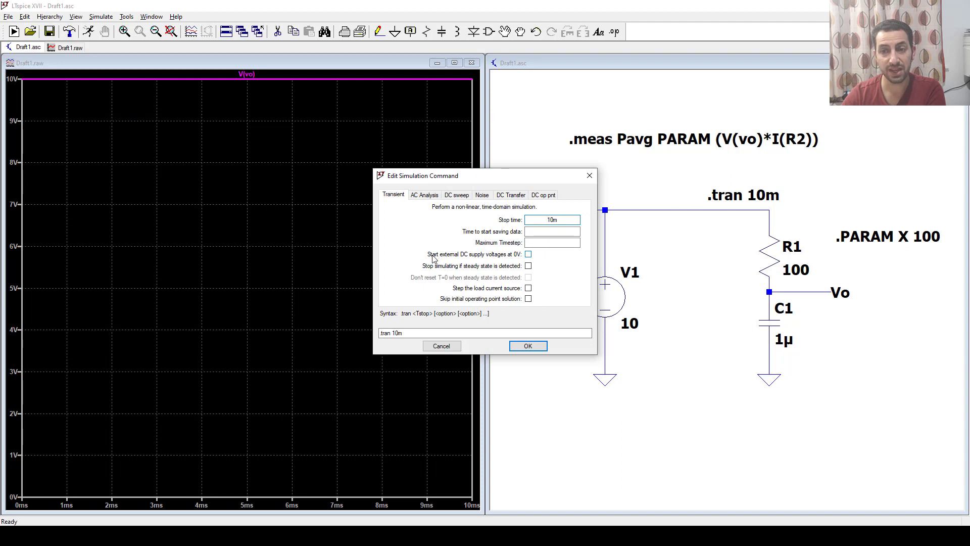
{"action": "left_click", "coordinate": [528, 255]}
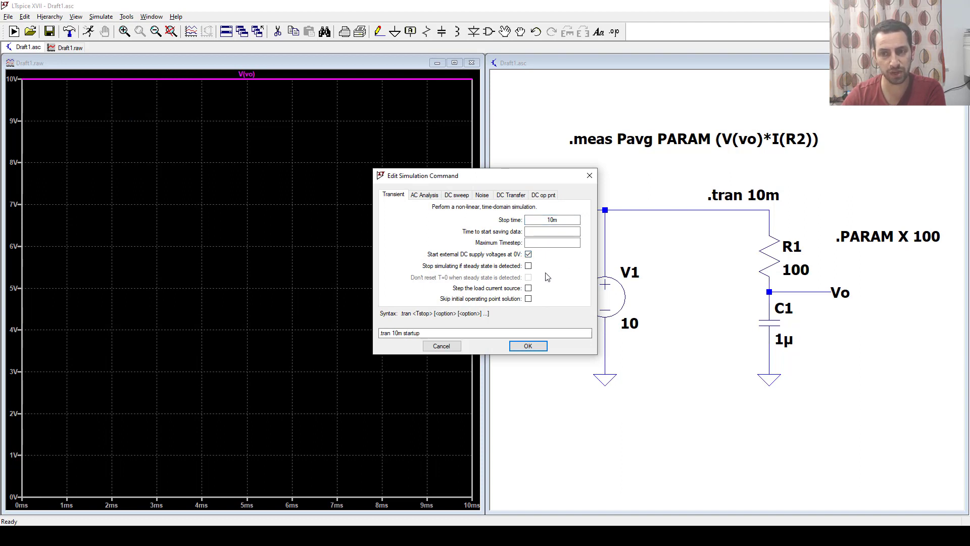
{"action": "left_click", "coordinate": [528, 346]}
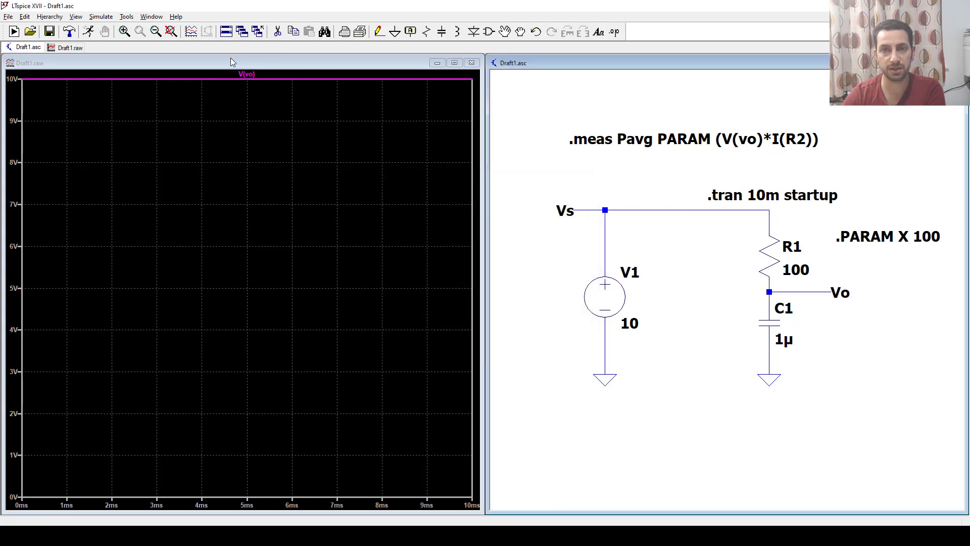
{"action": "left_click", "coordinate": [87, 31]}
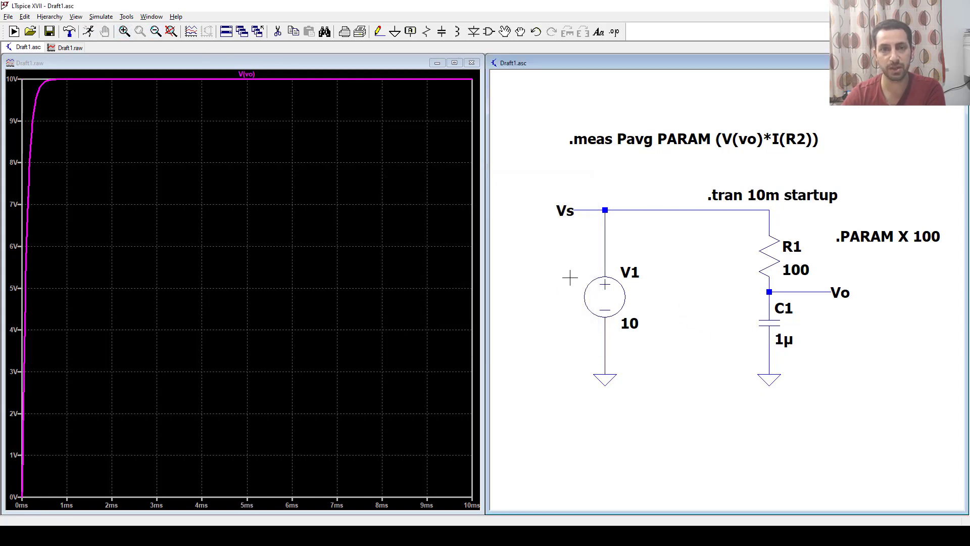
{"action": "left_click_drag", "start_coordinate": [74, 74], "coordinate": [20, 500]}
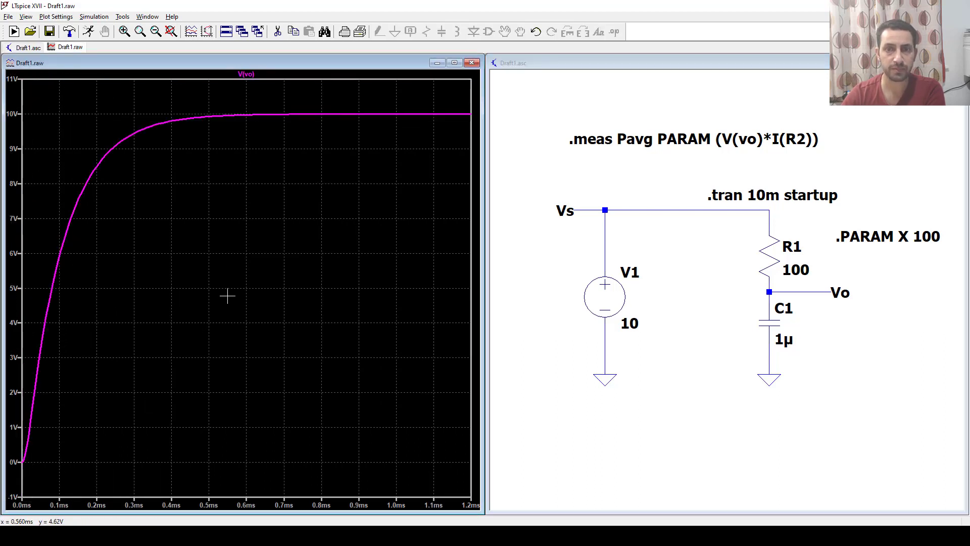
Untick the startup option so the transient command is plain .tran 10m
{"action": "left_click", "coordinate": [748, 343]}
{"action": "left_click", "coordinate": [101, 16]}
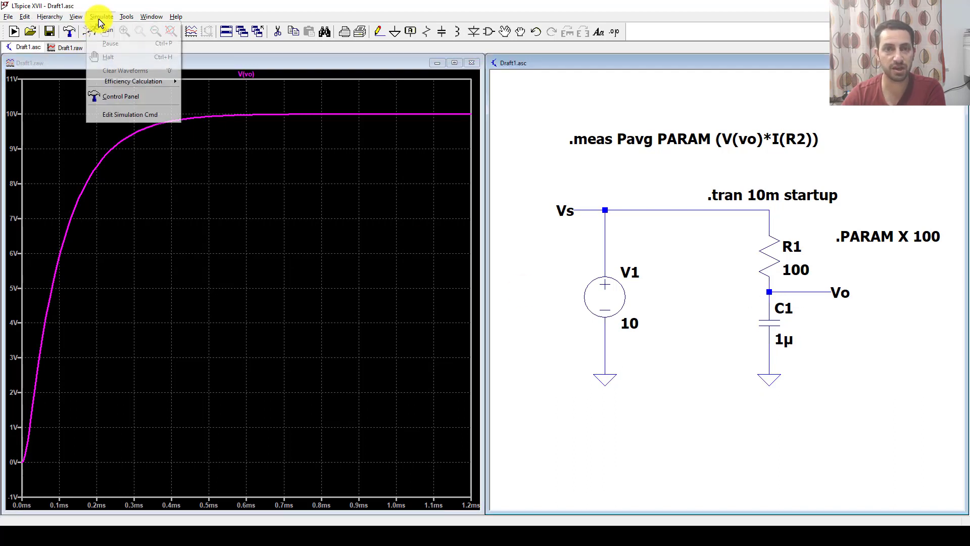
{"action": "left_click", "coordinate": [130, 115]}
{"action": "left_click", "coordinate": [528, 255]}
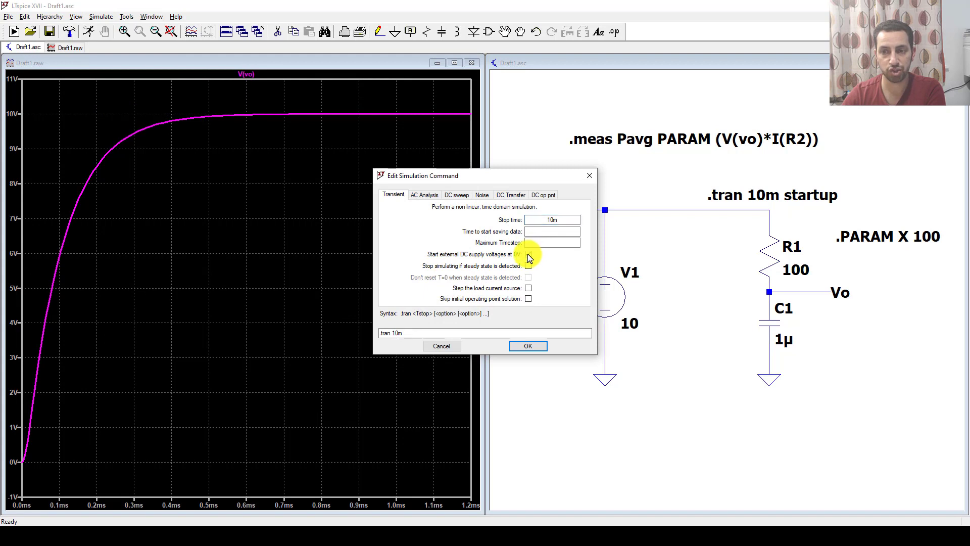
{"action": "left_click", "coordinate": [527, 346]}
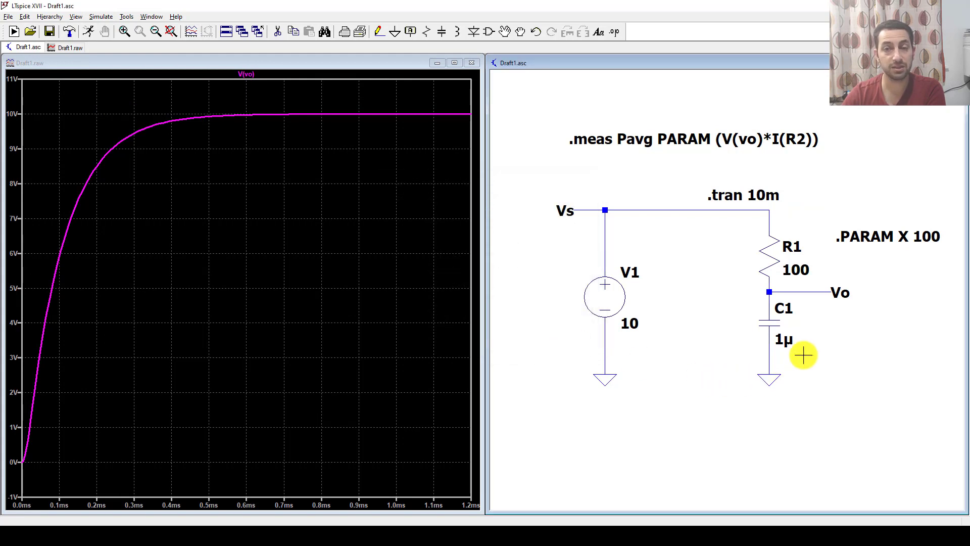
Write a new SPICE directive '.IC V(vo) 0'
{"action": "left_click", "coordinate": [615, 32]}
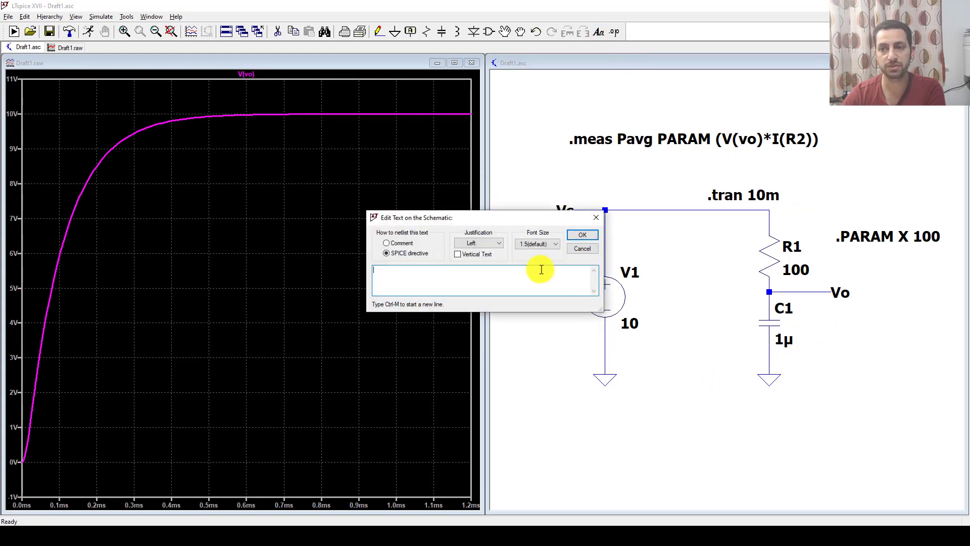
{"action": "left_click_drag", "start_coordinate": [487, 222], "coordinate": [776, 369]}
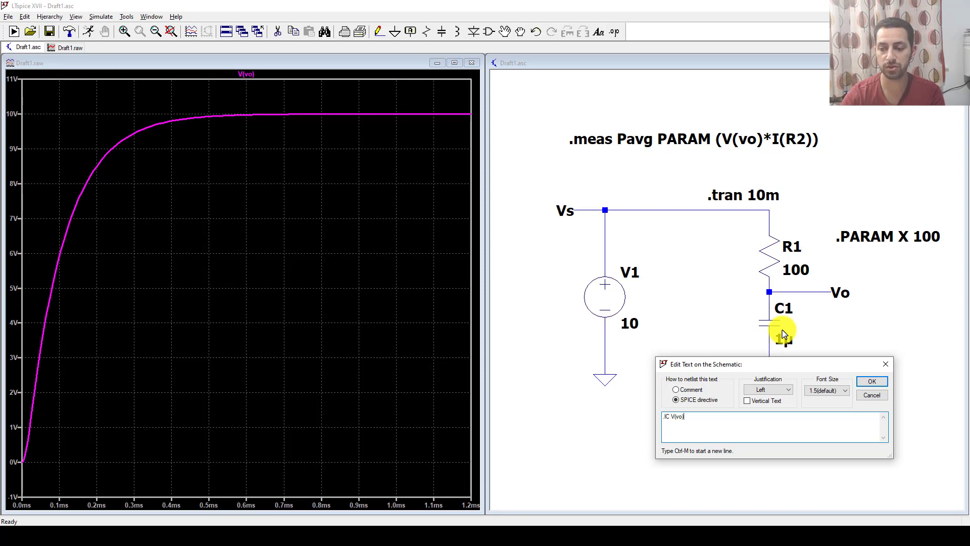
{"action": "type", "text": "="}
{"action": "key", "text": "BackSpace"}
{"action": "type", "text": "0"}
{"action": "left_click", "coordinate": [873, 381]}
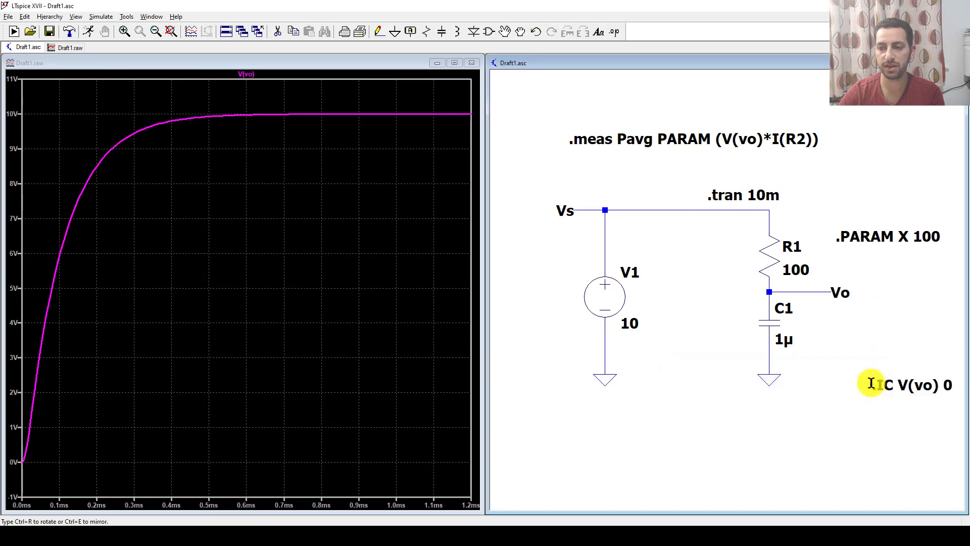
Place the .IC V(vo) 0 directive beside C1 and zoom into V(vo)'s first 1.2 ms
{"action": "left_click", "coordinate": [803, 363]}
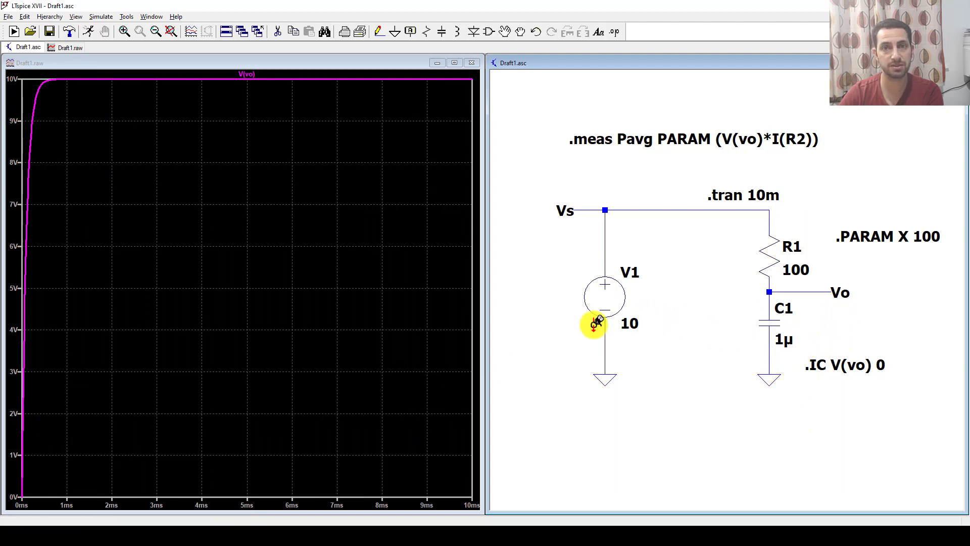
{"action": "left_click_drag", "start_coordinate": [74, 74], "coordinate": [9, 498]}
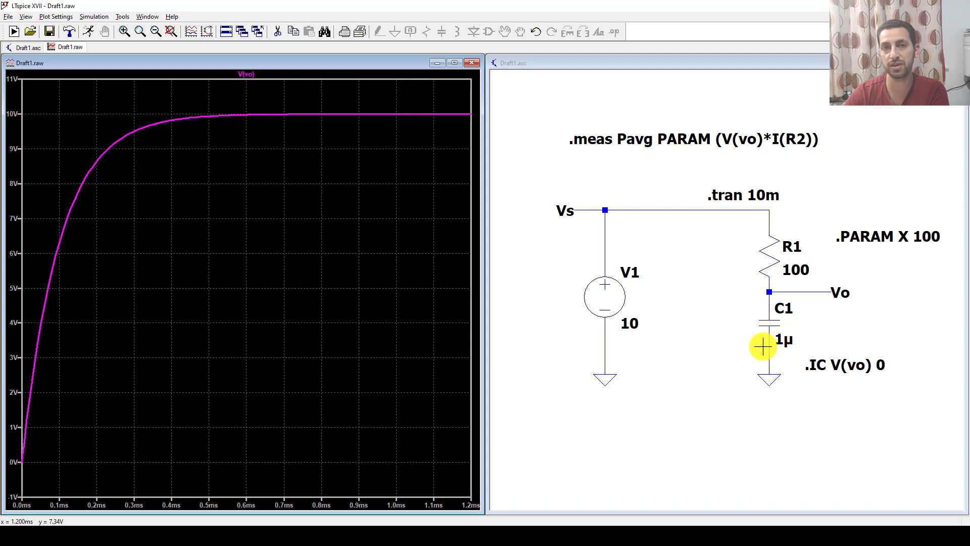
Cut the .meas Pavg, .PARAM X 100 and .IC V(vo) 0 directives and capacitor C1
{"action": "left_click", "coordinate": [733, 344]}
{"action": "left_click", "coordinate": [277, 32]}
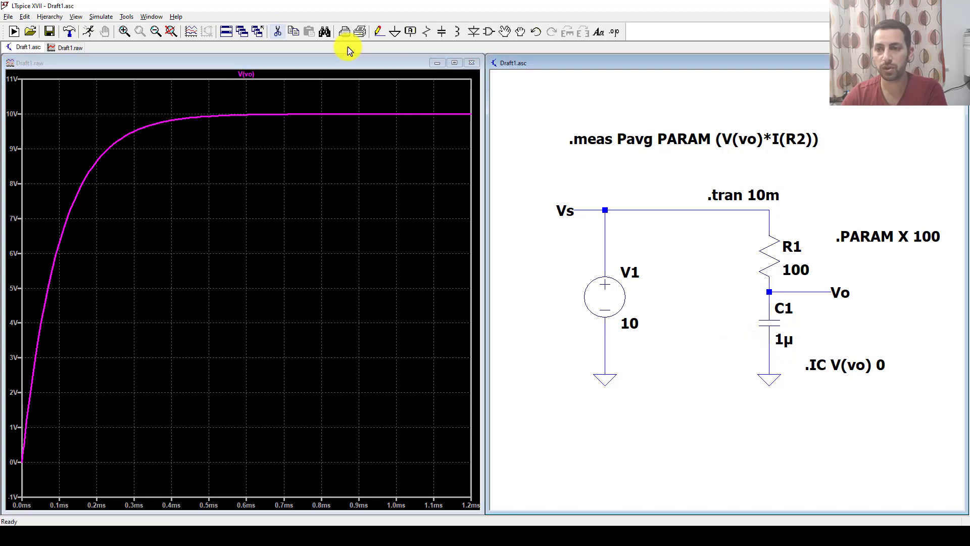
{"action": "left_click", "coordinate": [632, 144]}
{"action": "left_click", "coordinate": [879, 238]}
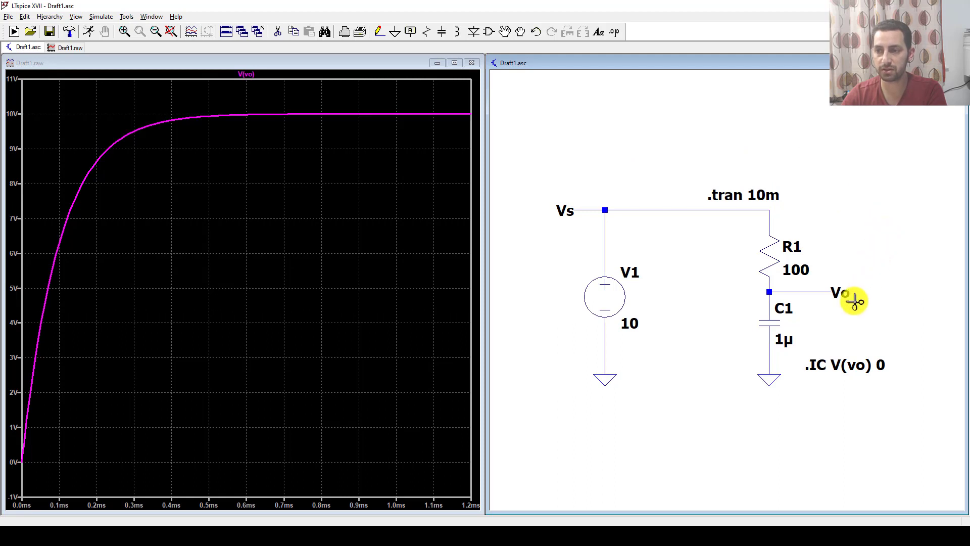
{"action": "left_click", "coordinate": [772, 327]}
{"action": "left_click", "coordinate": [845, 370]}
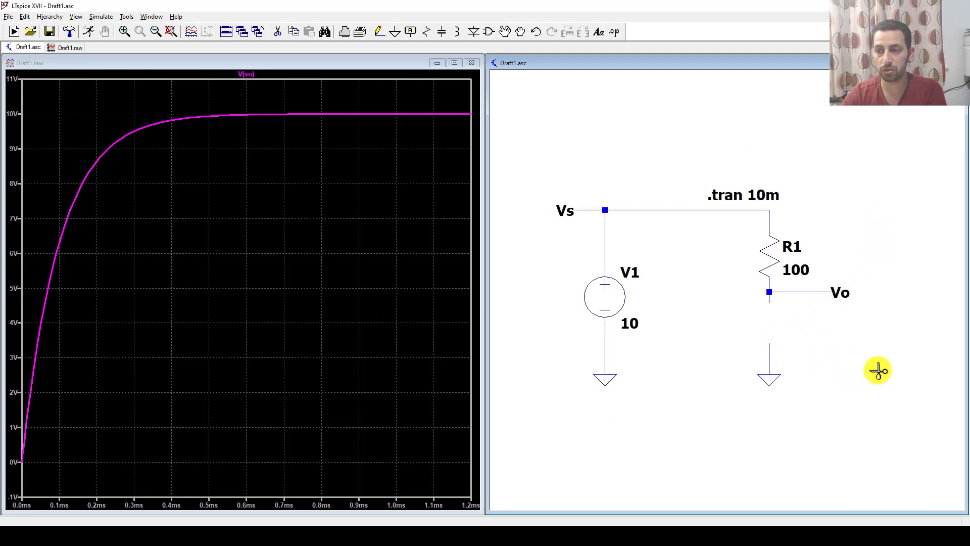
Place a new resistor R2 below the Vo node
{"action": "left_click", "coordinate": [427, 31]}
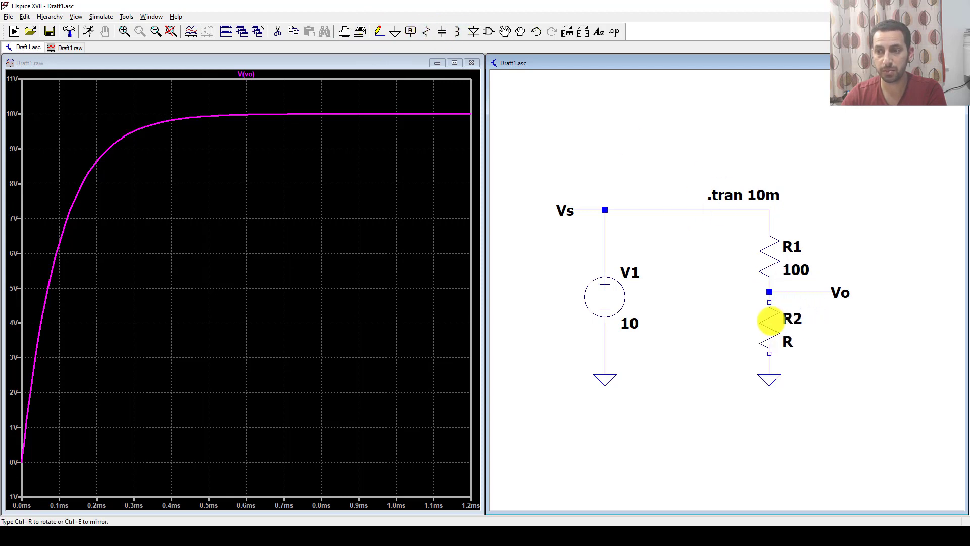
{"action": "left_click", "coordinate": [766, 325]}
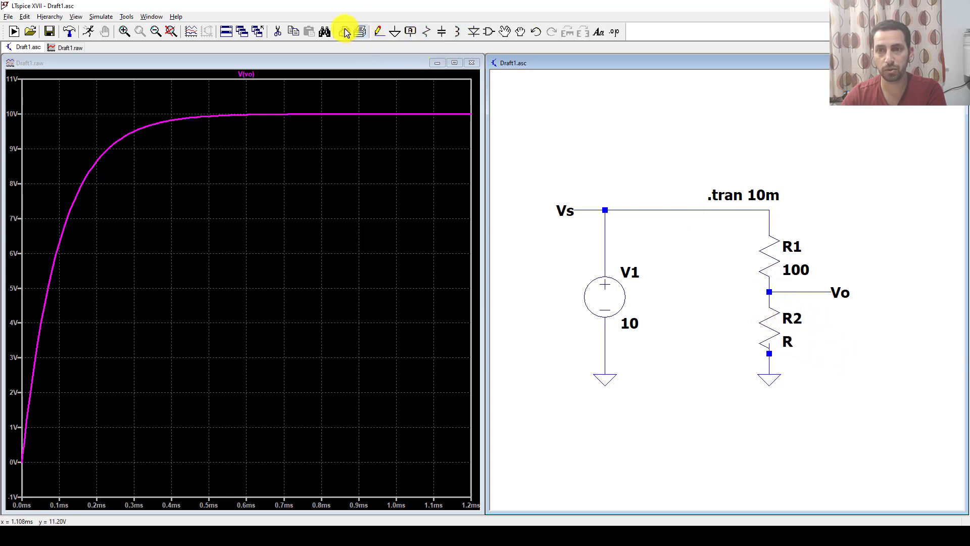
{"action": "left_click", "coordinate": [278, 32]}
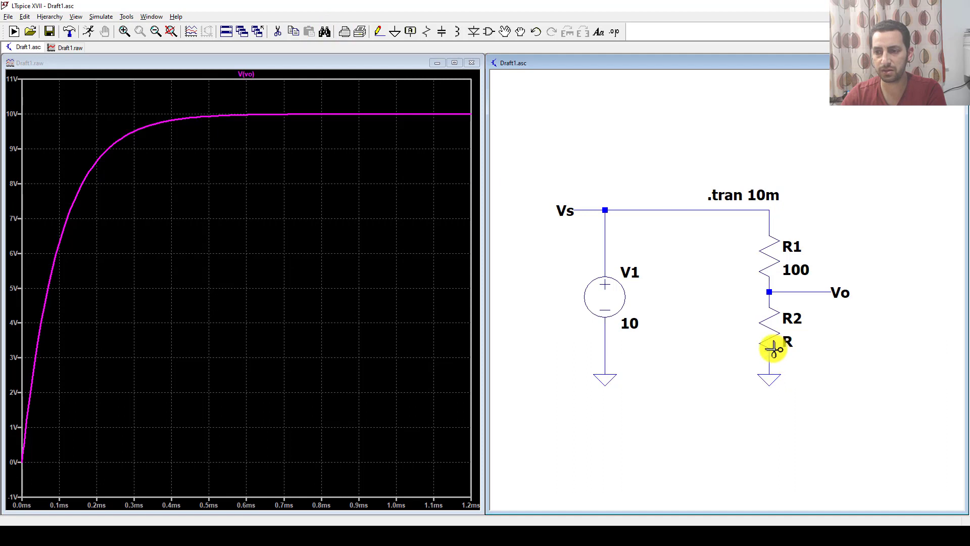
{"action": "key", "text": "Escape"}
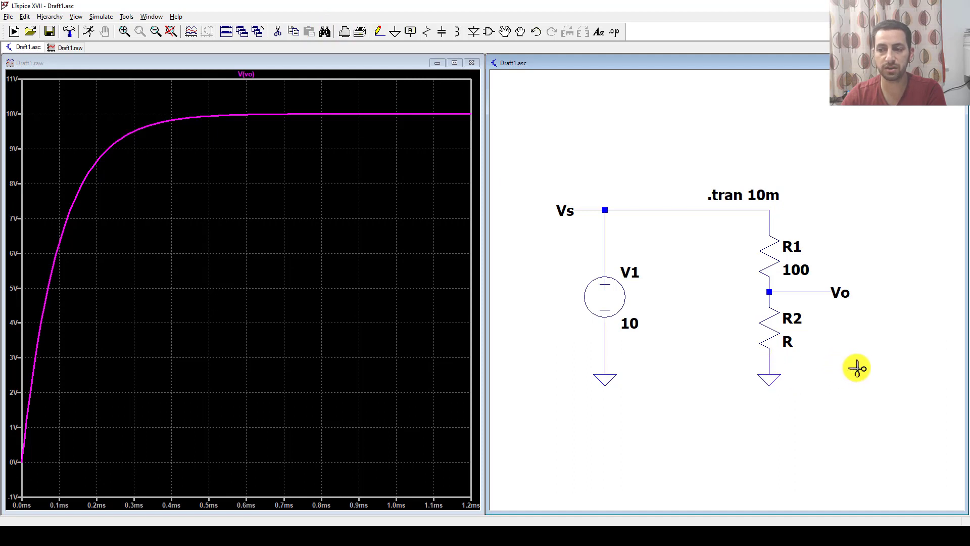
Set both R2 and R1 to 1k
{"action": "right_click", "coordinate": [791, 339]}
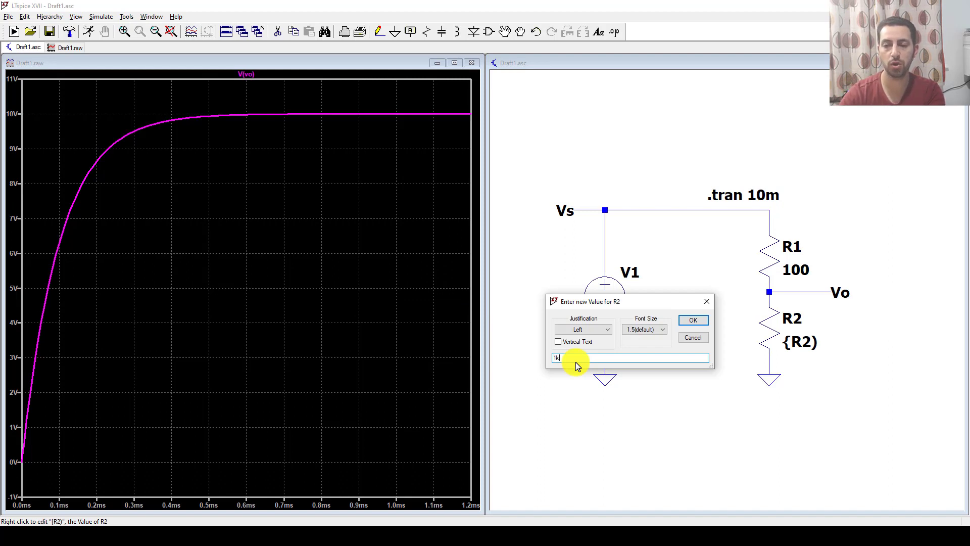
{"action": "type", "text": "1k"}
{"action": "left_click", "coordinate": [694, 322]}
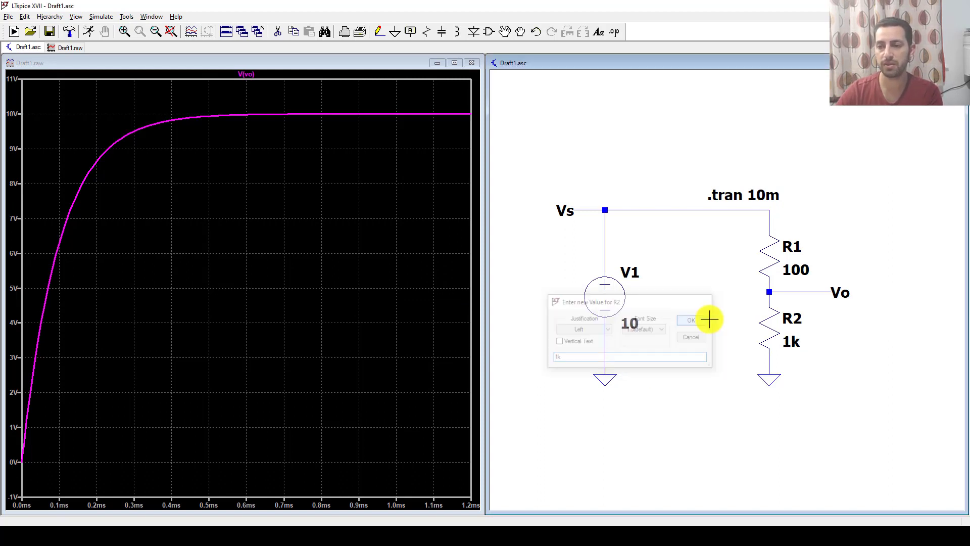
{"action": "right_click", "coordinate": [795, 267]}
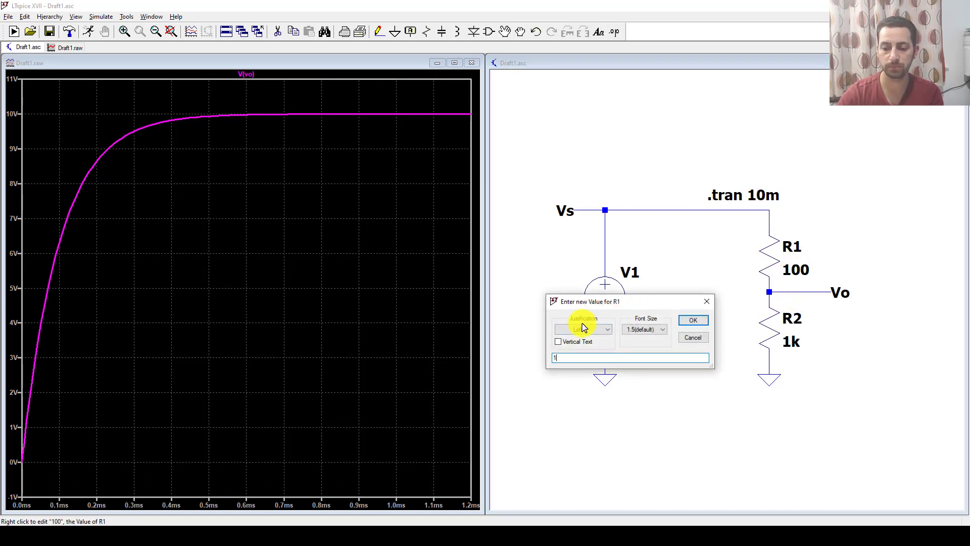
{"action": "left_click", "coordinate": [689, 320]}
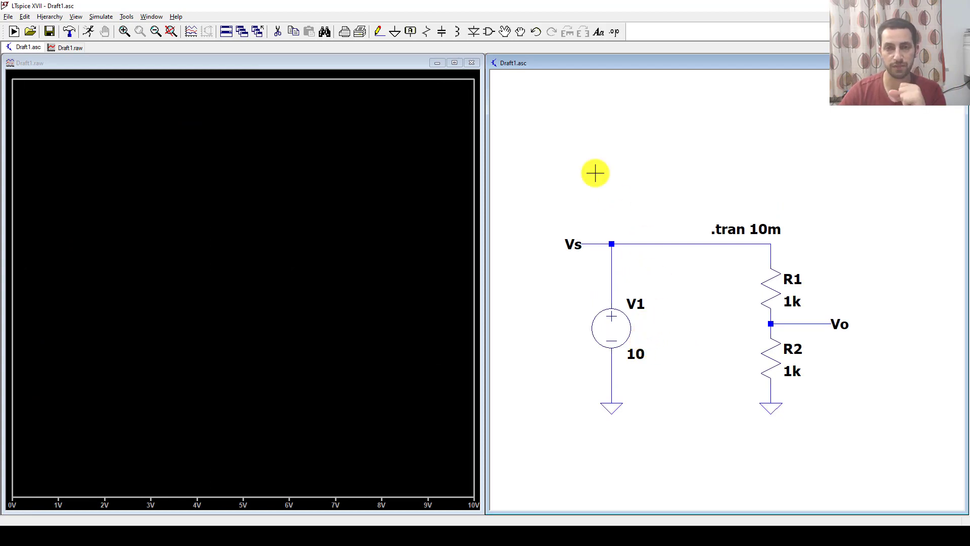
Open the simulation command editor on the DC sweep tab
{"action": "left_click", "coordinate": [99, 17]}
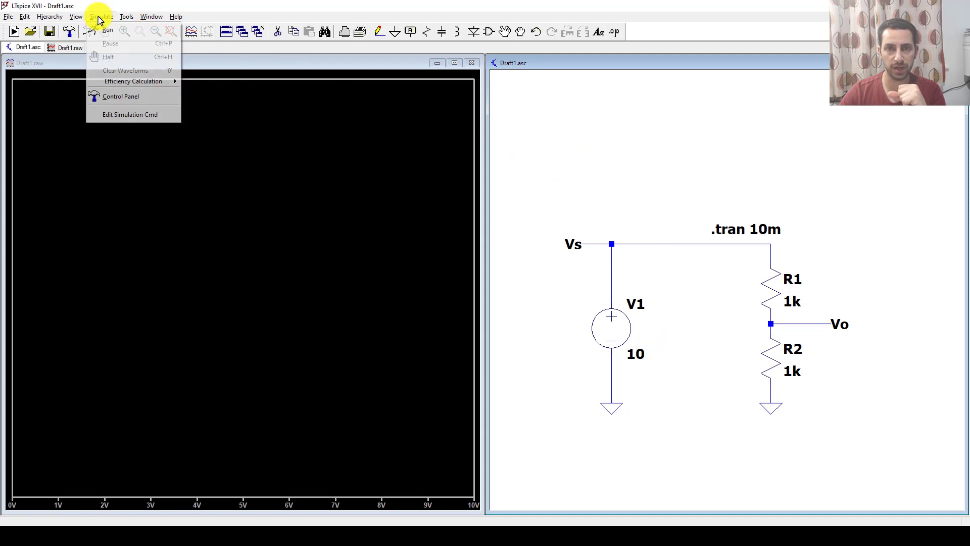
{"action": "left_click", "coordinate": [132, 115]}
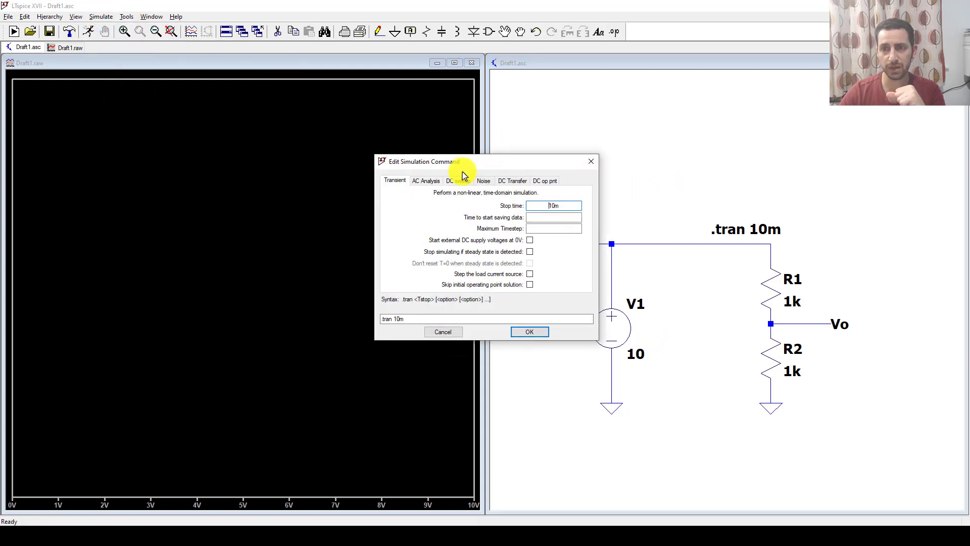
{"action": "left_click", "coordinate": [459, 182]}
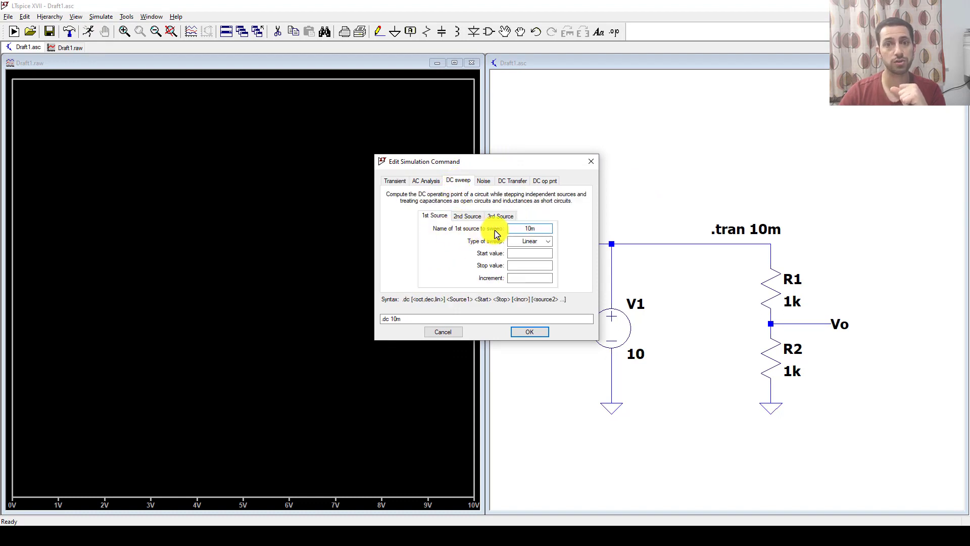
{"action": "left_click_drag", "start_coordinate": [528, 163], "coordinate": [473, 169]}
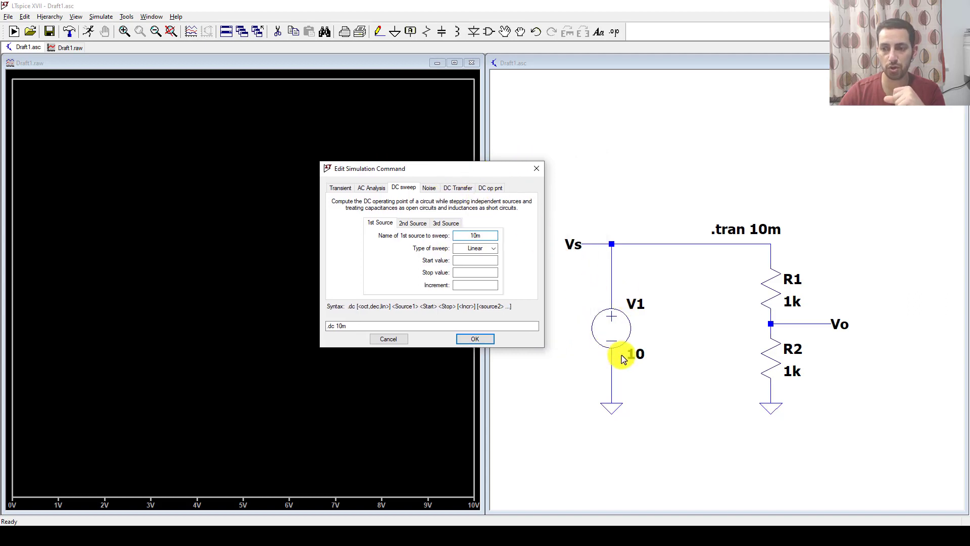
Enter source V1, Linear, start 0, stop 10, increment 1 to form .dc V1 0 10 1
{"action": "double_click", "coordinate": [463, 237]}
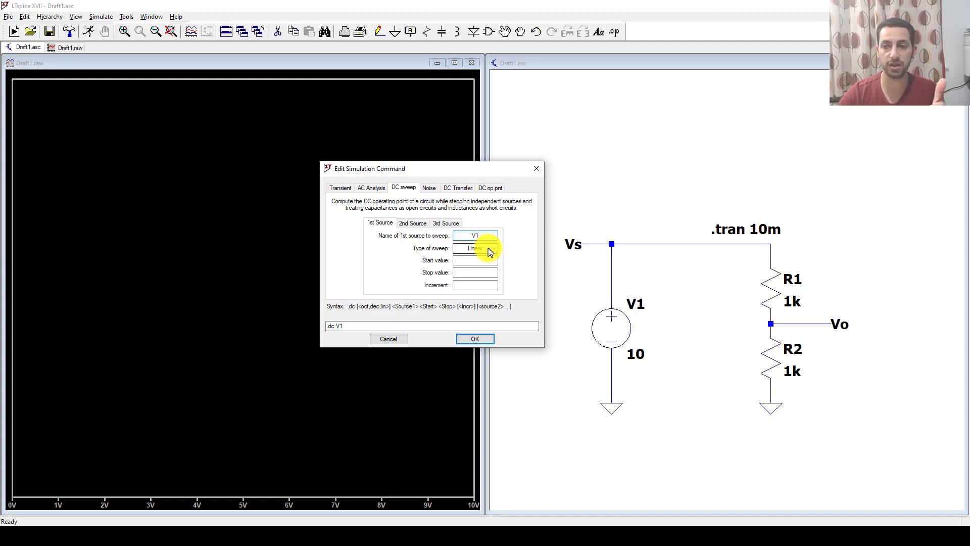
{"action": "left_click", "coordinate": [490, 251]}
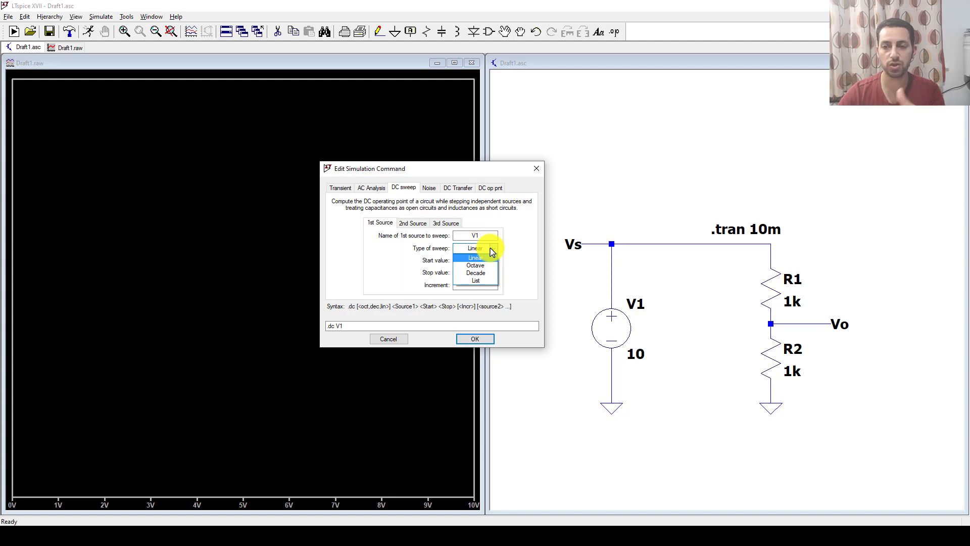
{"action": "left_click", "coordinate": [493, 249]}
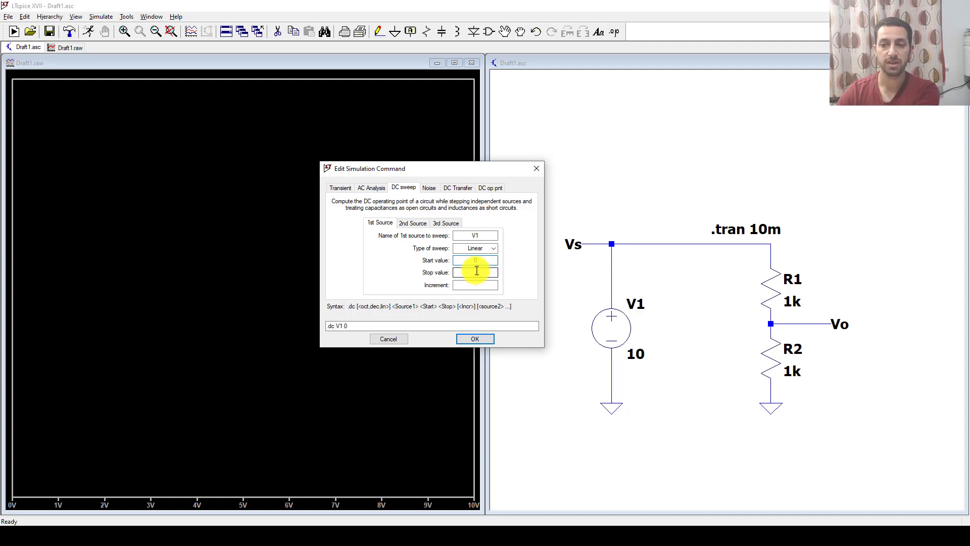
{"action": "left_click", "coordinate": [476, 272]}
{"action": "type", "text": "10 "}
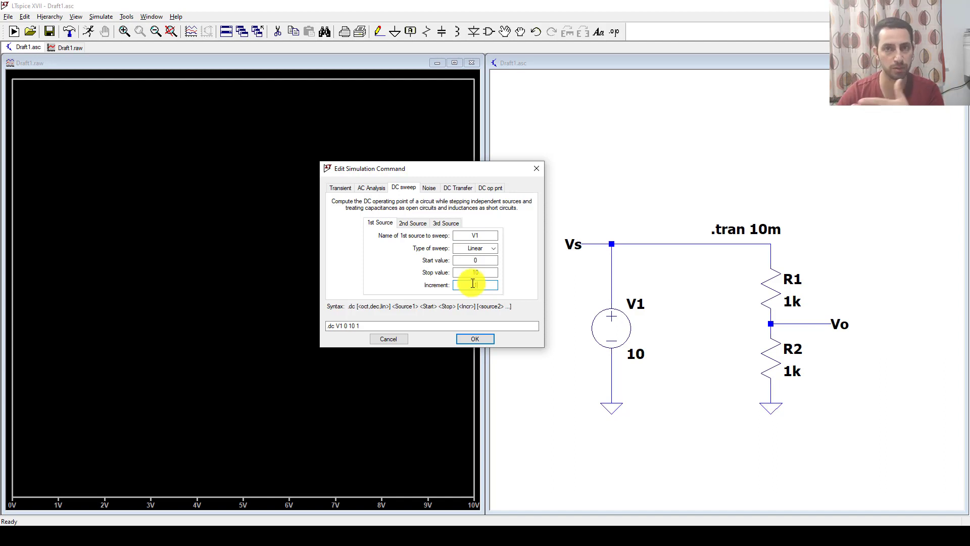
{"action": "type", "text": "1"}
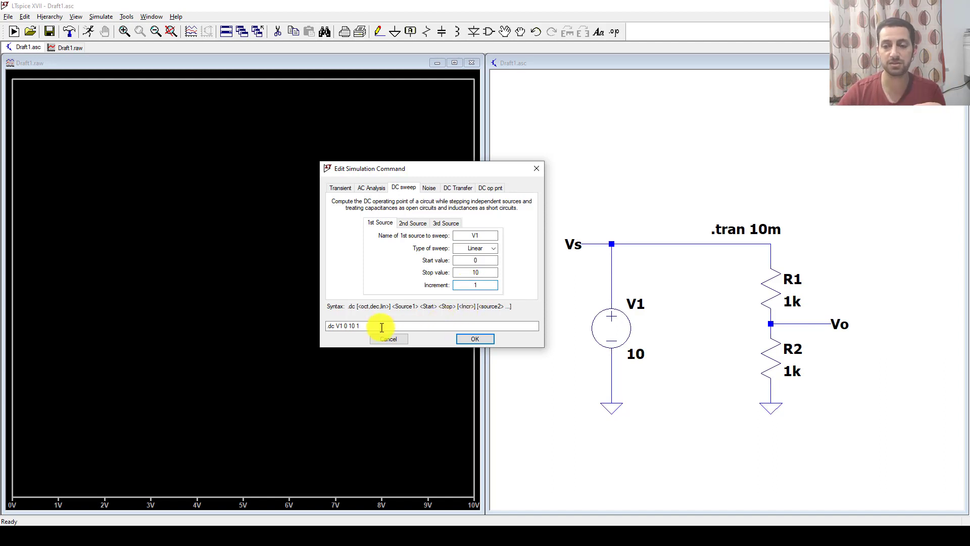
{"action": "mouse_move", "coordinate": [371, 326]}
{"action": "left_mouse_down"}
{"action": "mouse_move", "coordinate": [325, 327]}
{"action": "mouse_move", "coordinate": [362, 327]}
{"action": "left_mouse_up"}
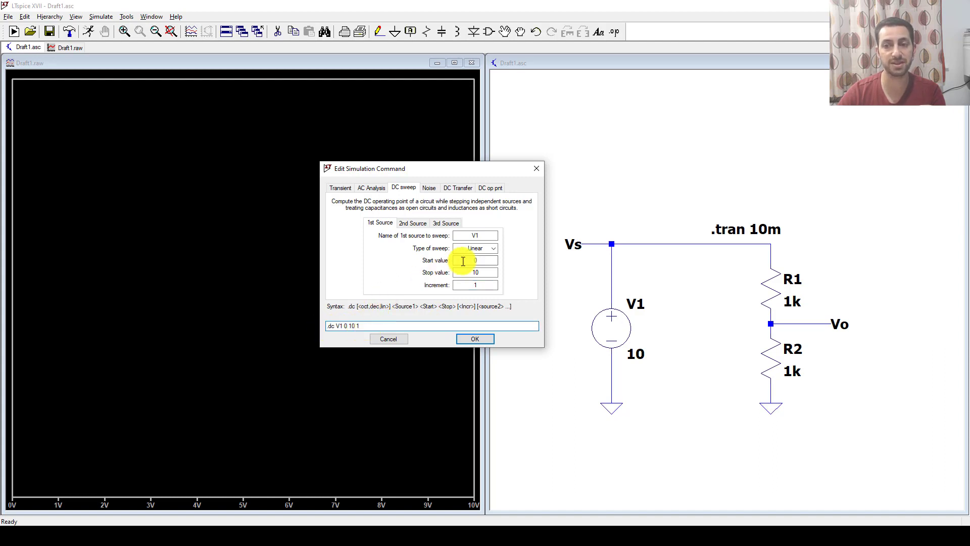
Place the .dc V1 0 10 1 directive above the circuit and delete the ;tran 10m line
{"action": "left_click", "coordinate": [474, 340]}
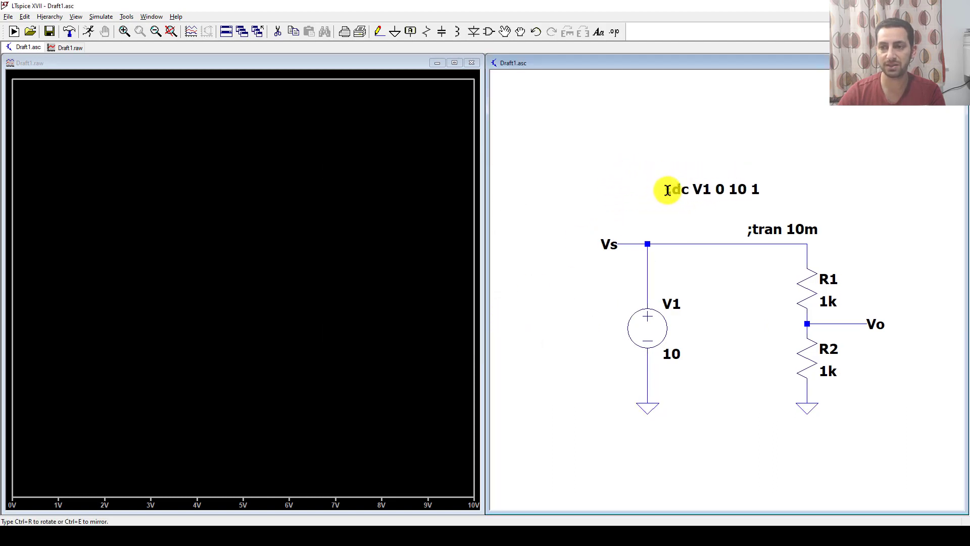
{"action": "left_click", "coordinate": [667, 190]}
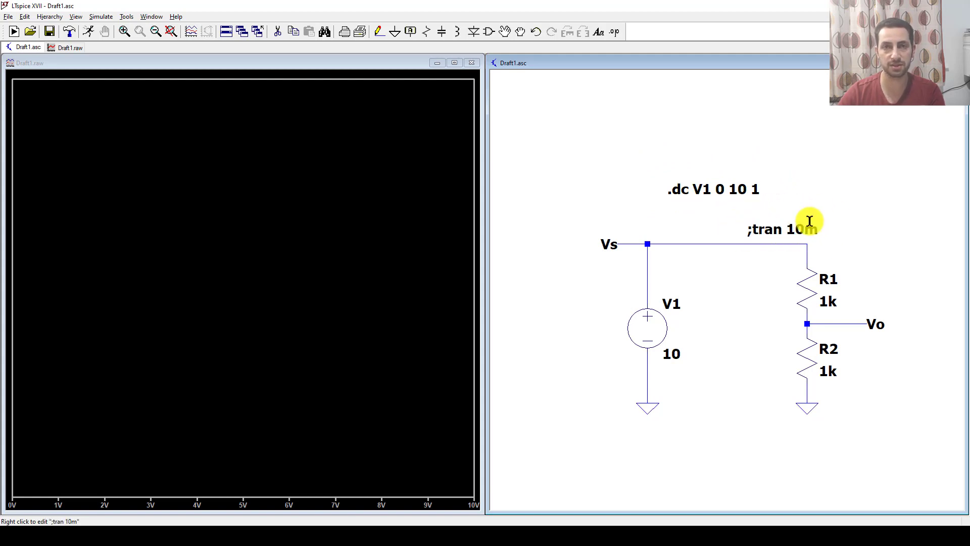
{"action": "left_click", "coordinate": [278, 31]}
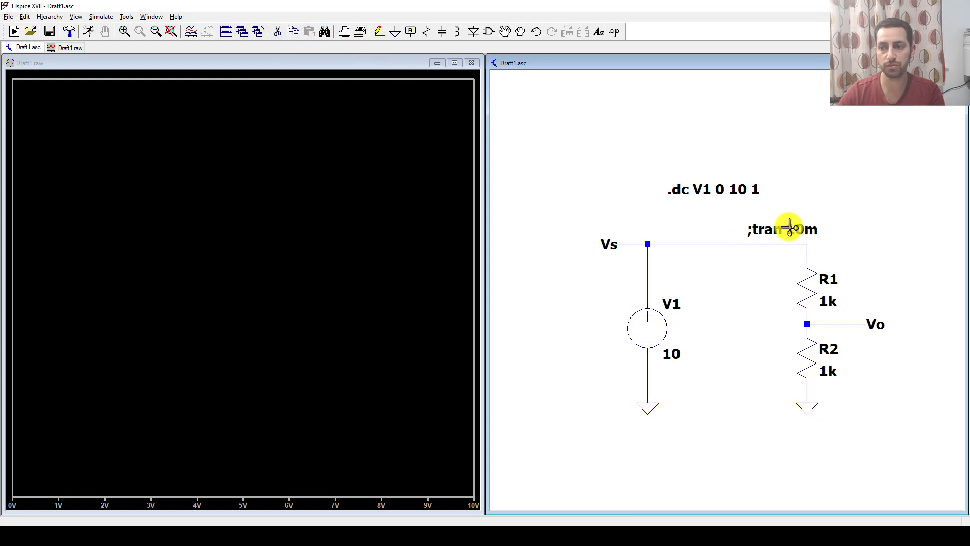
{"action": "left_click", "coordinate": [789, 227]}
{"action": "key", "text": "Escape"}
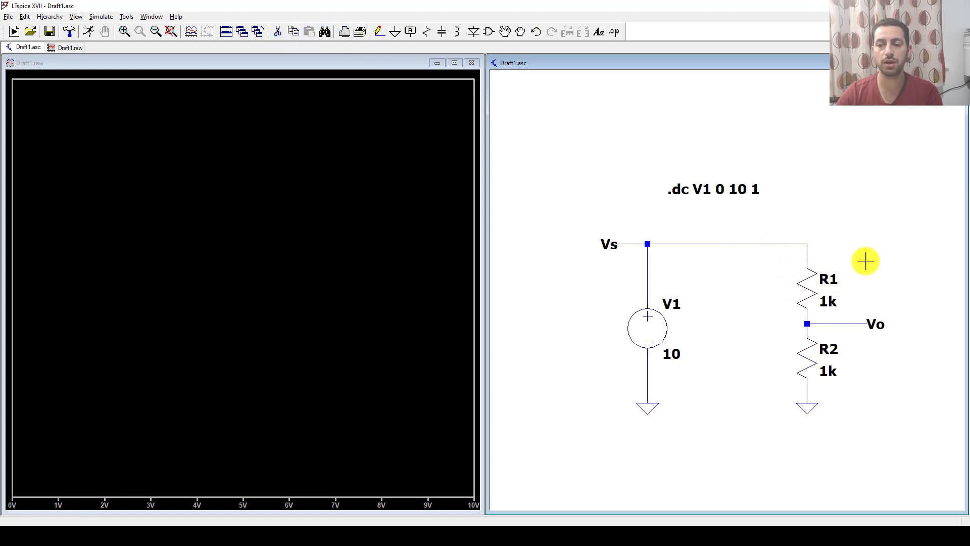
{"action": "scroll", "coordinate": [864, 260], "scroll_direction": "up", "scroll_amount": 2}
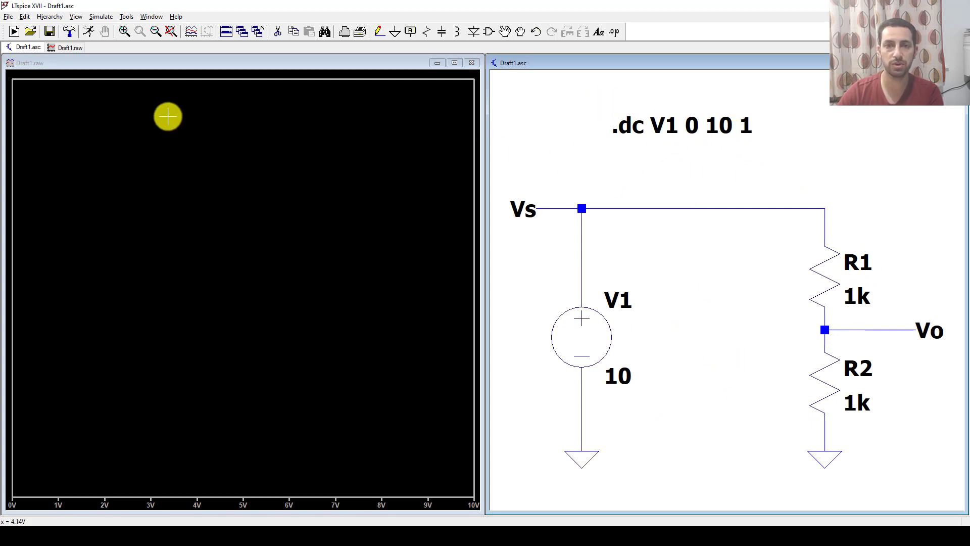
Run the DC sweep and probe R2 to plot I(R2), rising linearly to 5 mA at 10 V
{"action": "left_click", "coordinate": [89, 35]}
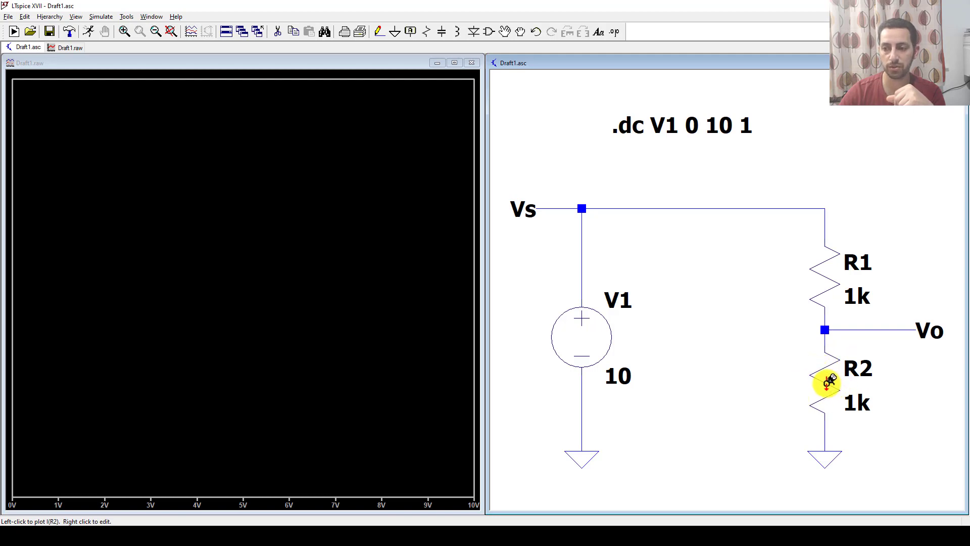
{"action": "left_click", "coordinate": [829, 382]}
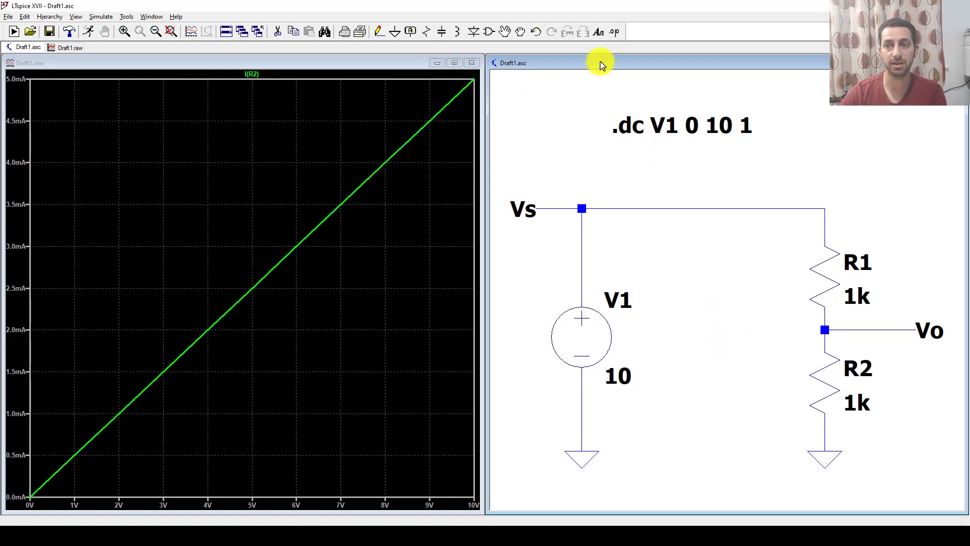
Add a '.STEP PARAM Vs 0 10 1' SPICE directive and place it above Vs
{"action": "left_click", "coordinate": [614, 31]}
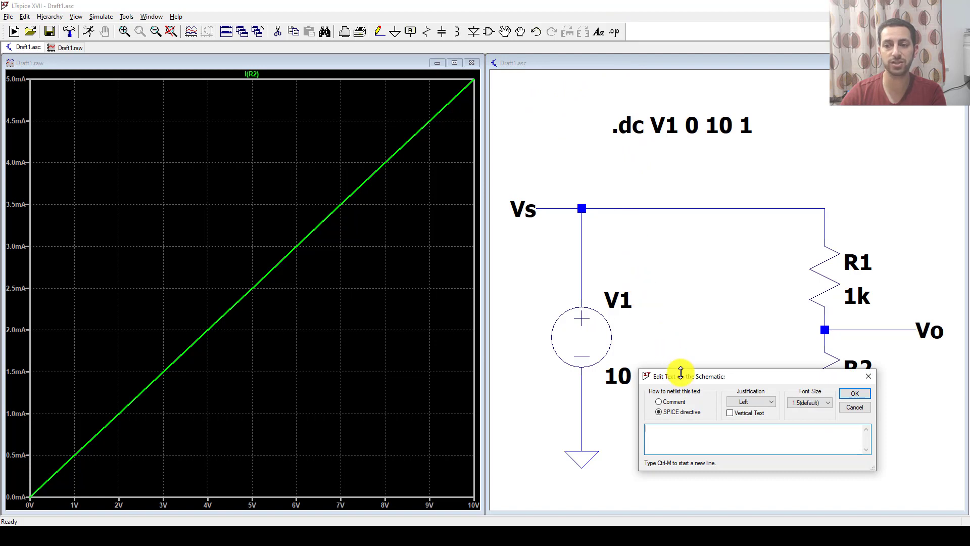
{"action": "left_click_drag", "start_coordinate": [678, 374], "coordinate": [691, 170]}
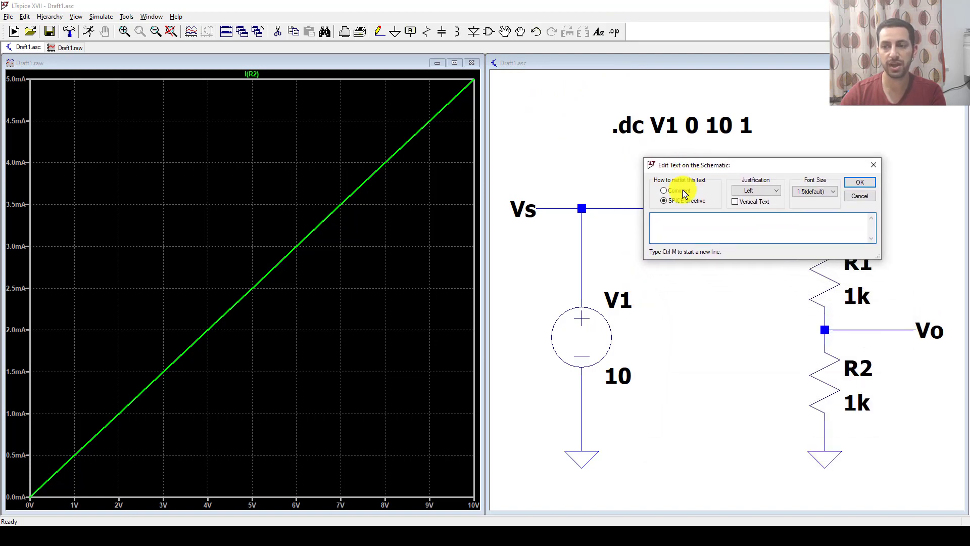
{"action": "left_click", "coordinate": [665, 223]}
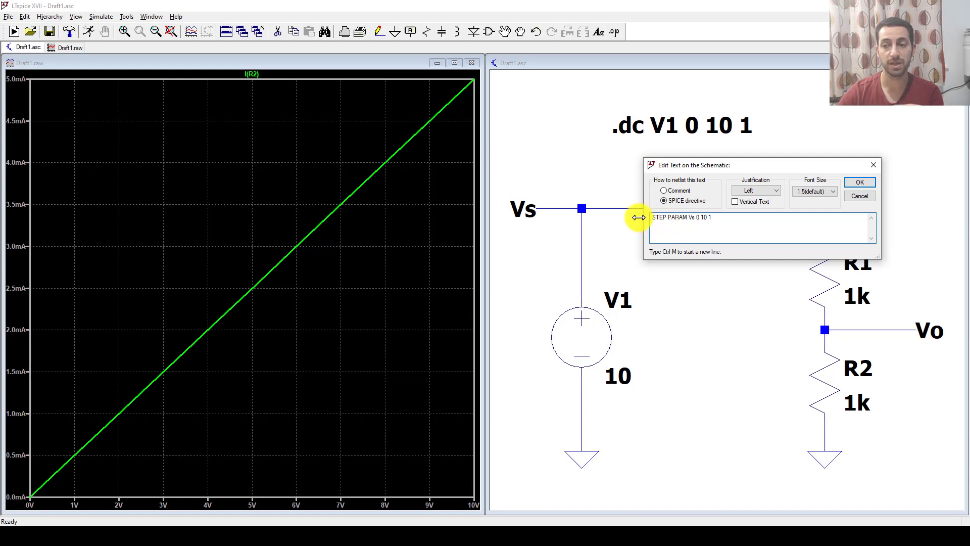
{"action": "left_click_drag", "start_coordinate": [728, 216], "coordinate": [656, 219]}
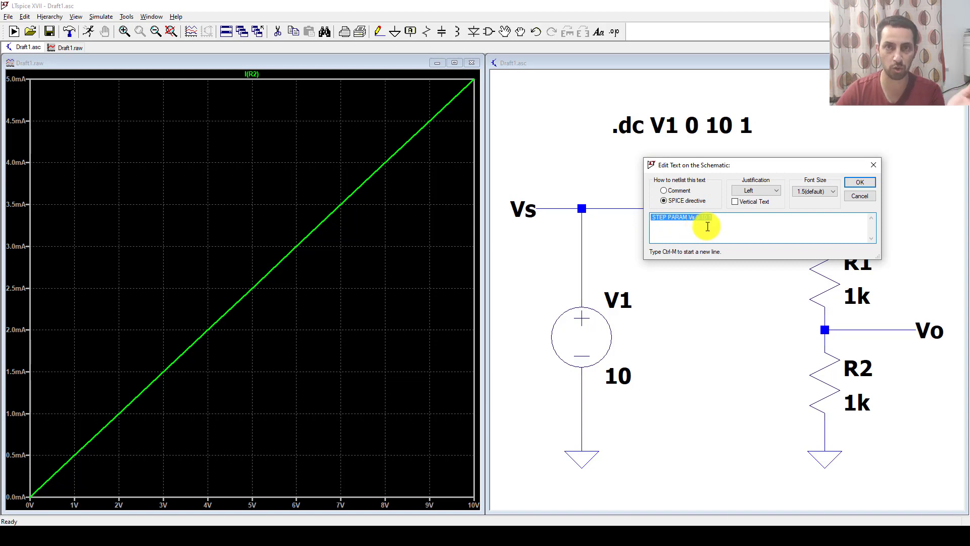
{"action": "left_click", "coordinate": [724, 218]}
{"action": "left_click", "coordinate": [850, 186]}
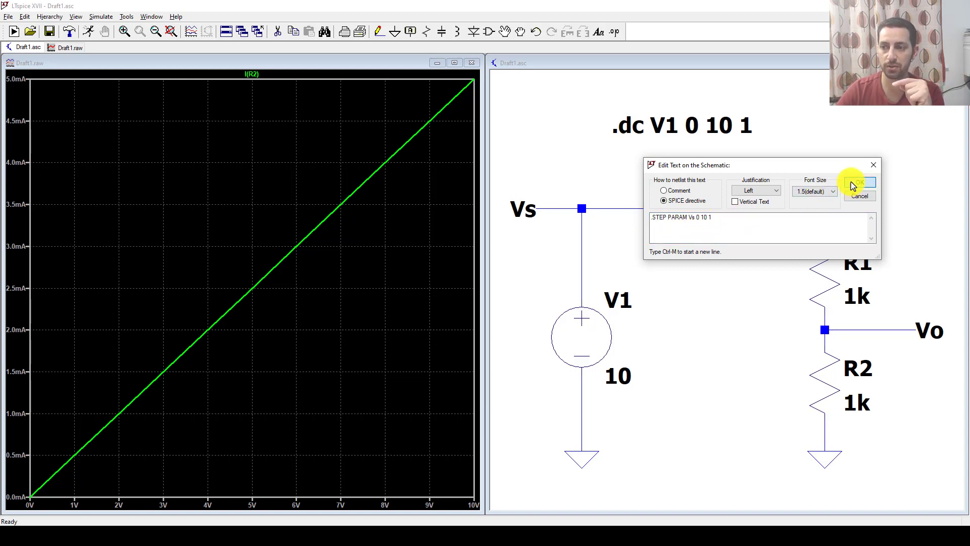
{"action": "left_click", "coordinate": [582, 170]}
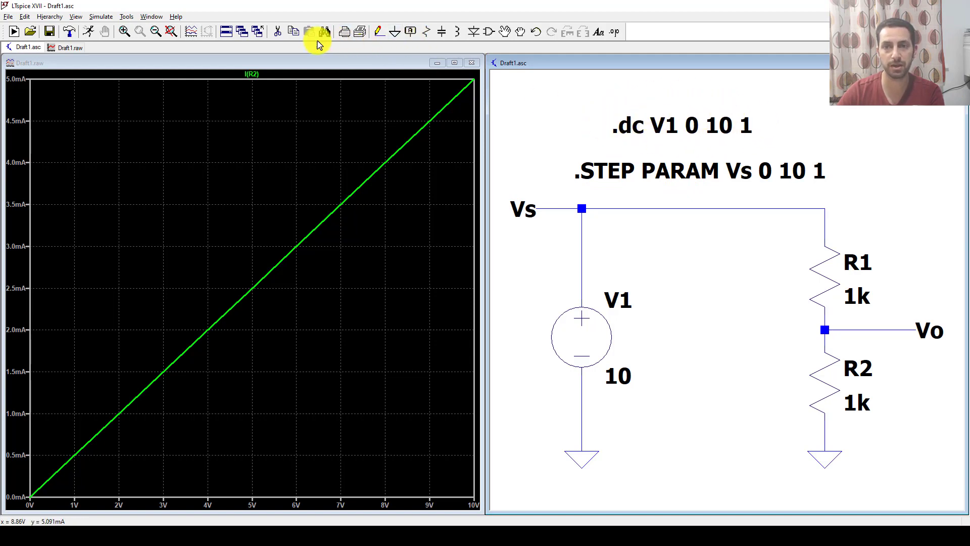
Comment out the DC sweep so it reads ';.dc V1 0 10 1'
{"action": "right_click", "coordinate": [633, 151]}
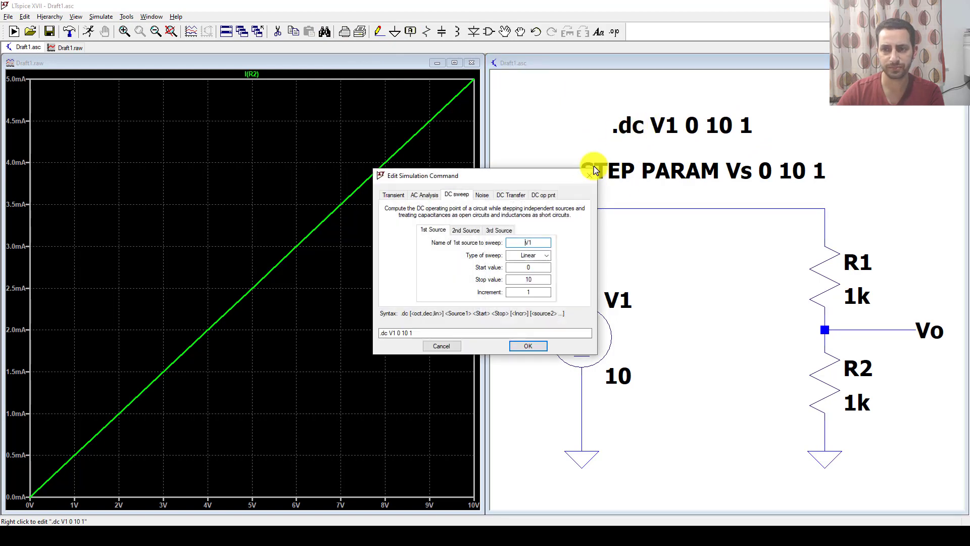
{"action": "left_click", "coordinate": [383, 335]}
{"action": "type", "text": ";"}
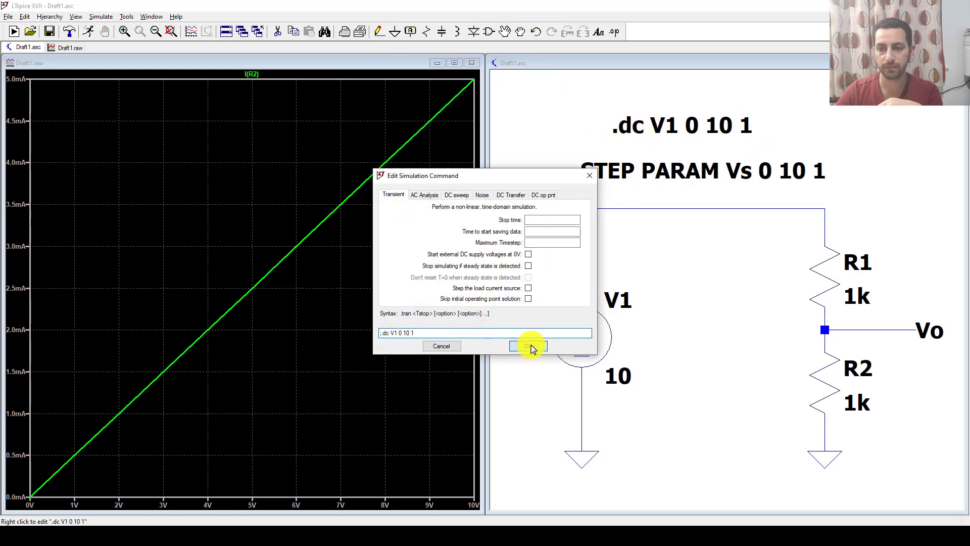
{"action": "left_click", "coordinate": [528, 345]}
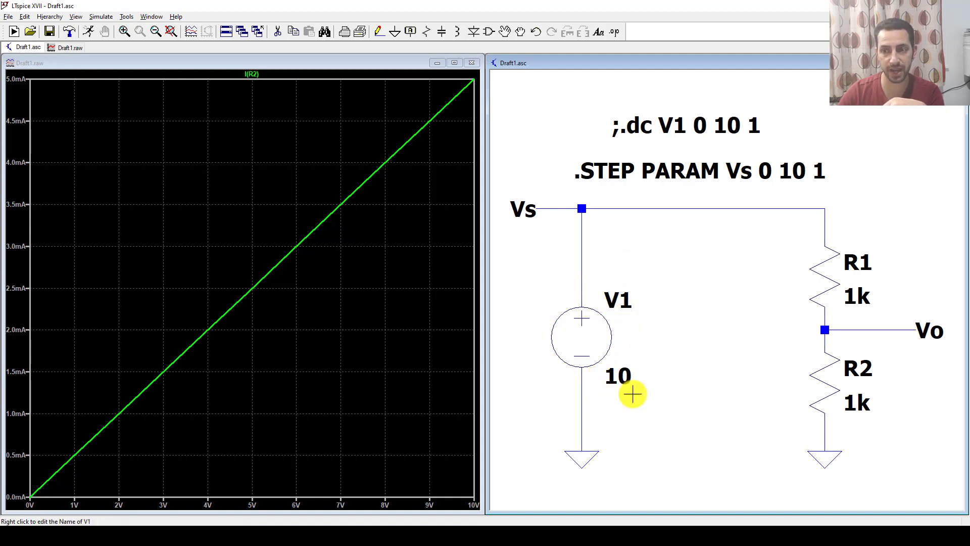
Change source V1's value from 10 to the parameter {Vs}
{"action": "right_click", "coordinate": [620, 377]}
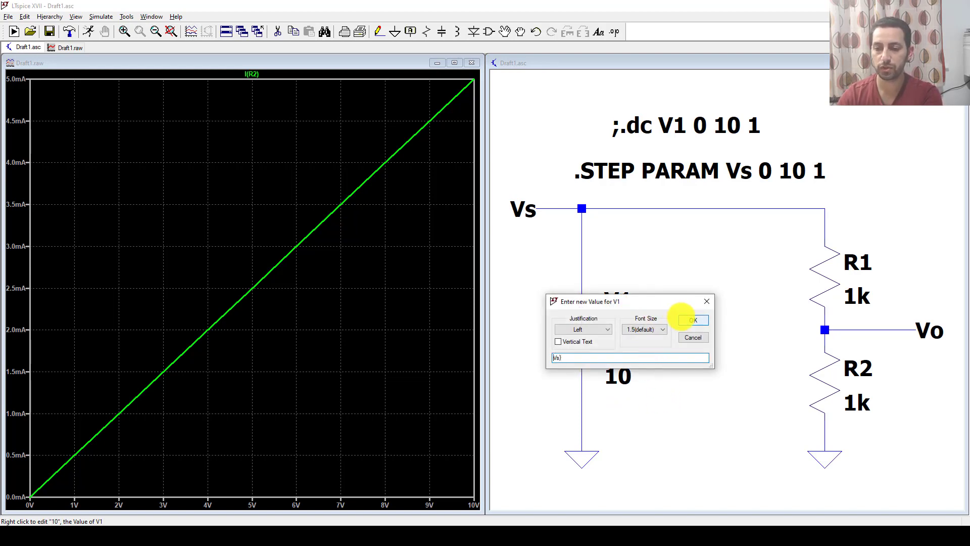
{"action": "left_click", "coordinate": [693, 322]}
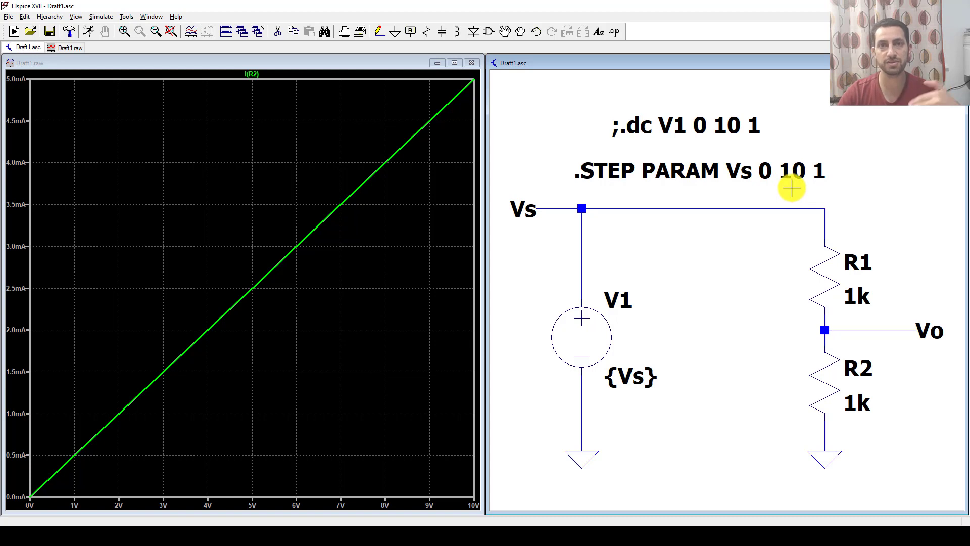
Delete the I(R2) trace and place a bare .op directive above the commented .dc line
{"action": "right_click", "coordinate": [251, 74]}
{"action": "left_click", "coordinate": [472, 296]}
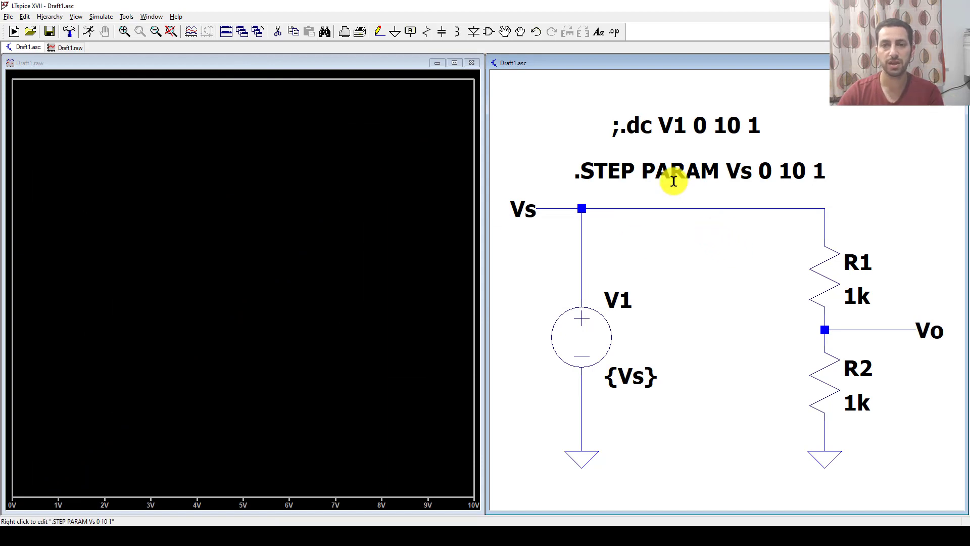
{"action": "left_click", "coordinate": [92, 32]}
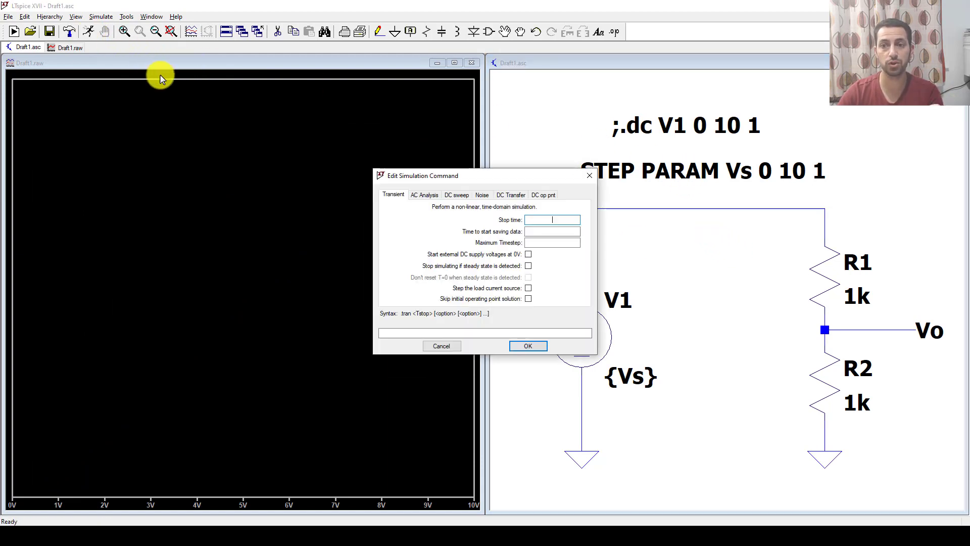
{"action": "left_click", "coordinate": [393, 194]}
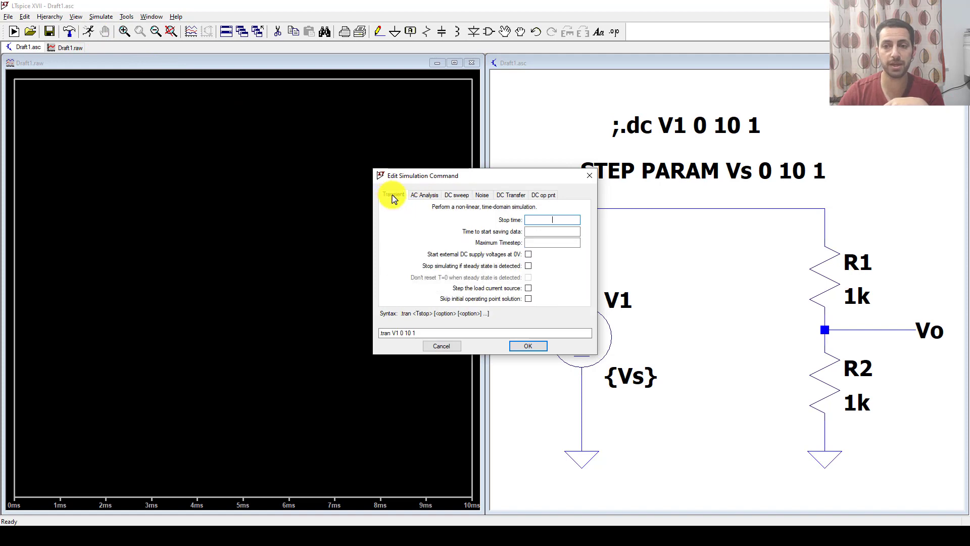
{"action": "left_click", "coordinate": [539, 195]}
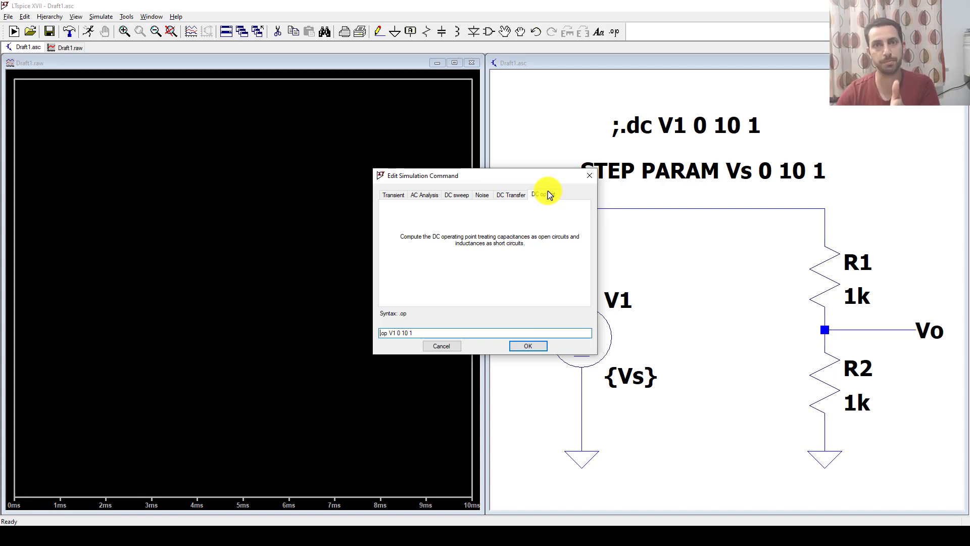
{"action": "left_click_drag", "start_coordinate": [422, 333], "coordinate": [388, 333]}
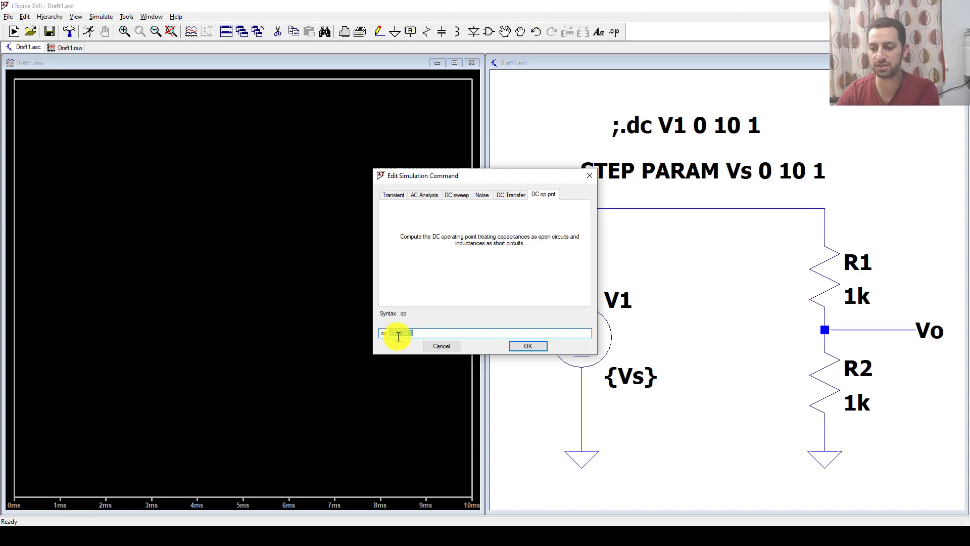
{"action": "left_click", "coordinate": [515, 347]}
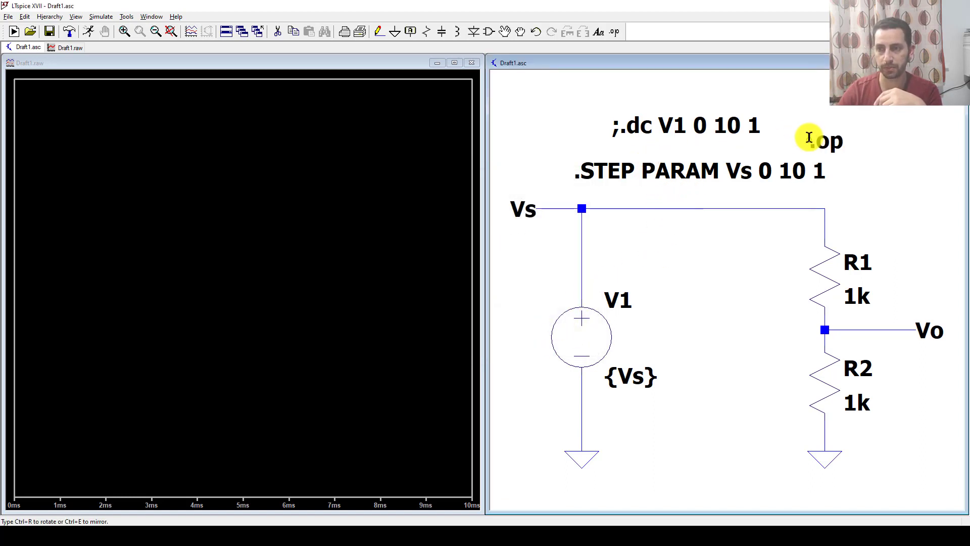
{"action": "left_click", "coordinate": [663, 87]}
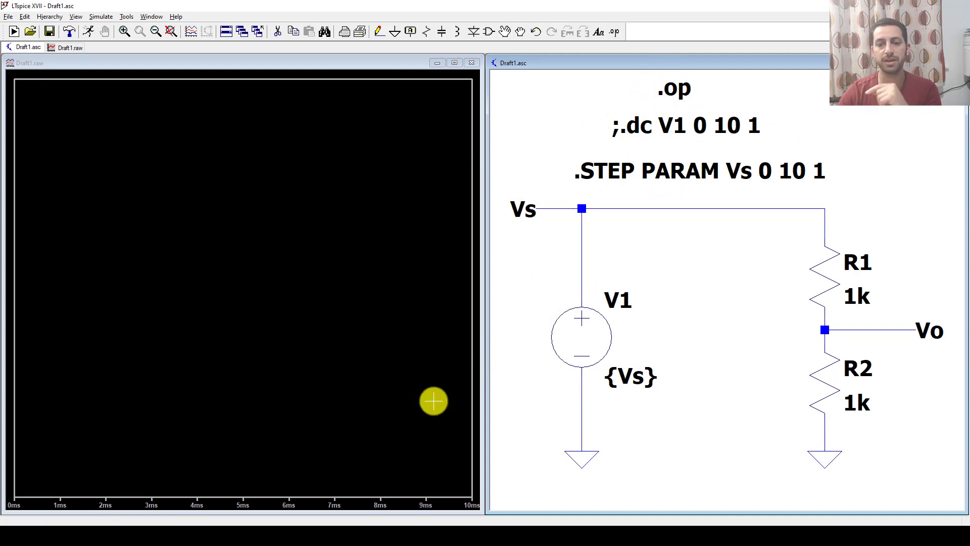
Rerun the stepped .op simulation and probe R2 to plot I(R2) rising to 5 mA
{"action": "left_click", "coordinate": [90, 34]}
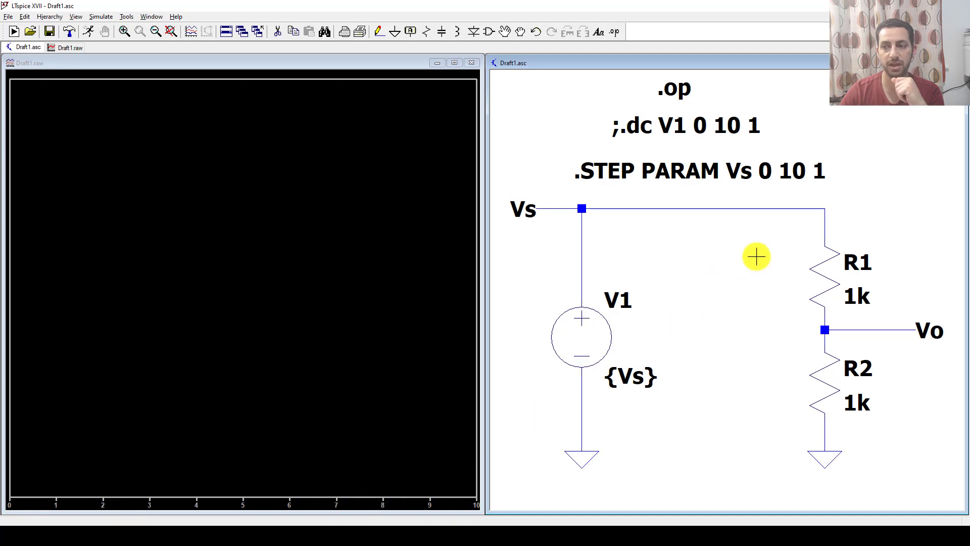
{"action": "left_click", "coordinate": [822, 382]}
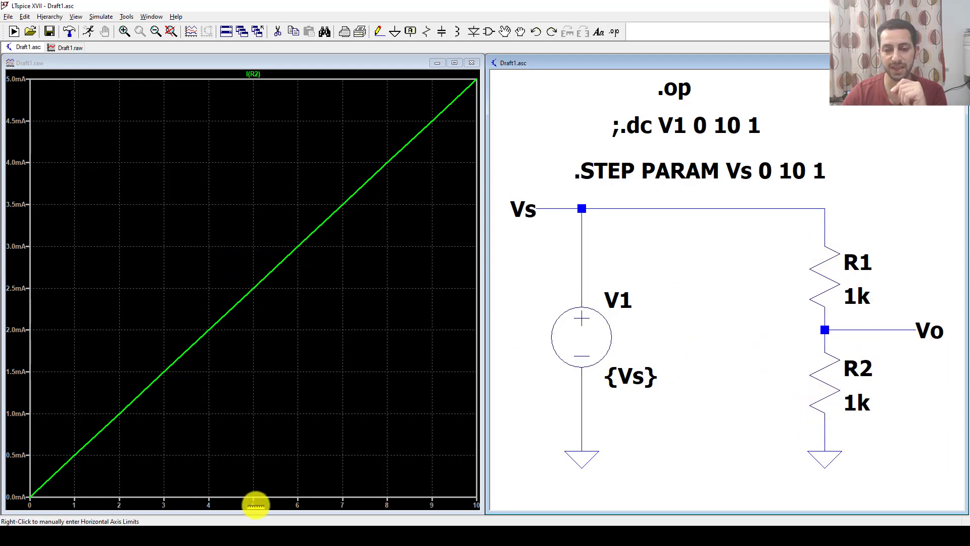
Set the plot's horizontal axis to V(Vo), showing I(R2) over 0 to 5 V
{"action": "right_click", "coordinate": [231, 506]}
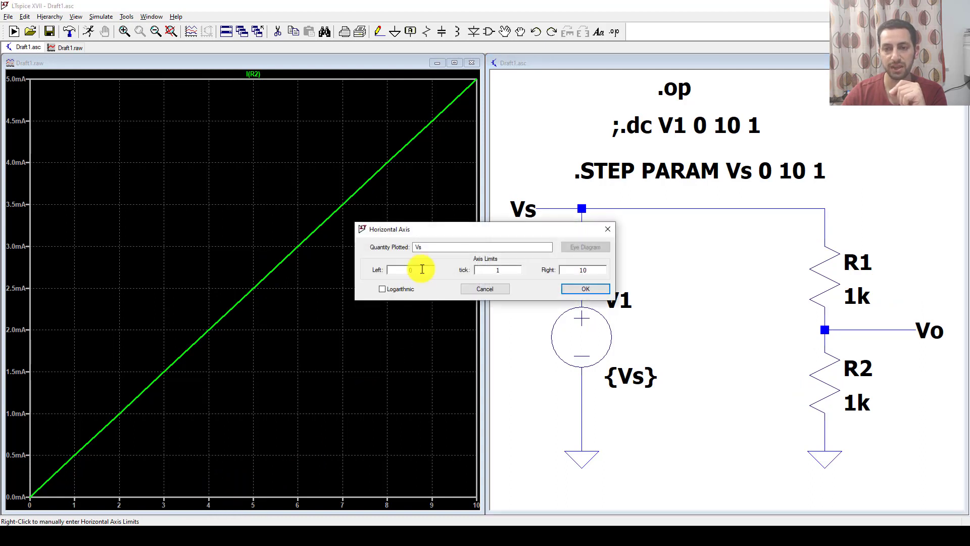
{"action": "left_click", "coordinate": [612, 230]}
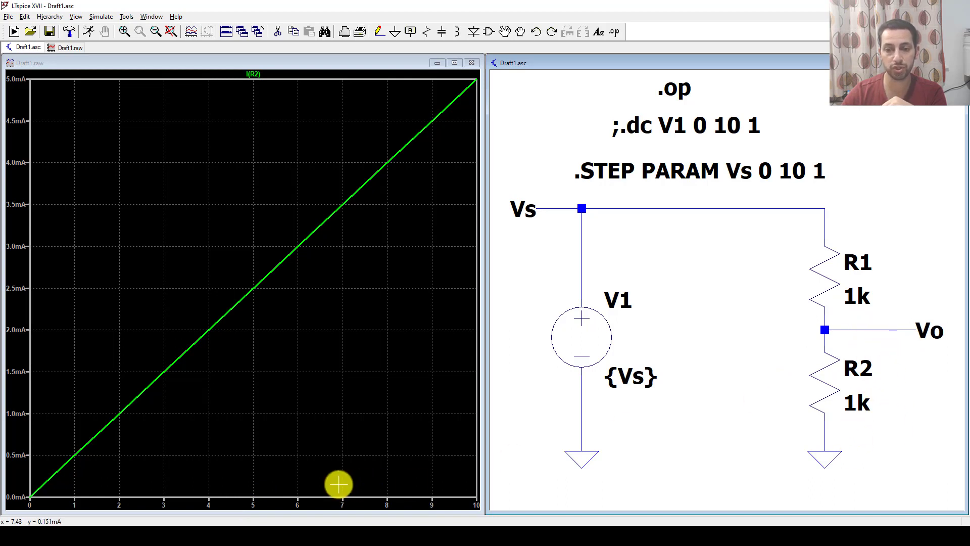
{"action": "left_click", "coordinate": [227, 502]}
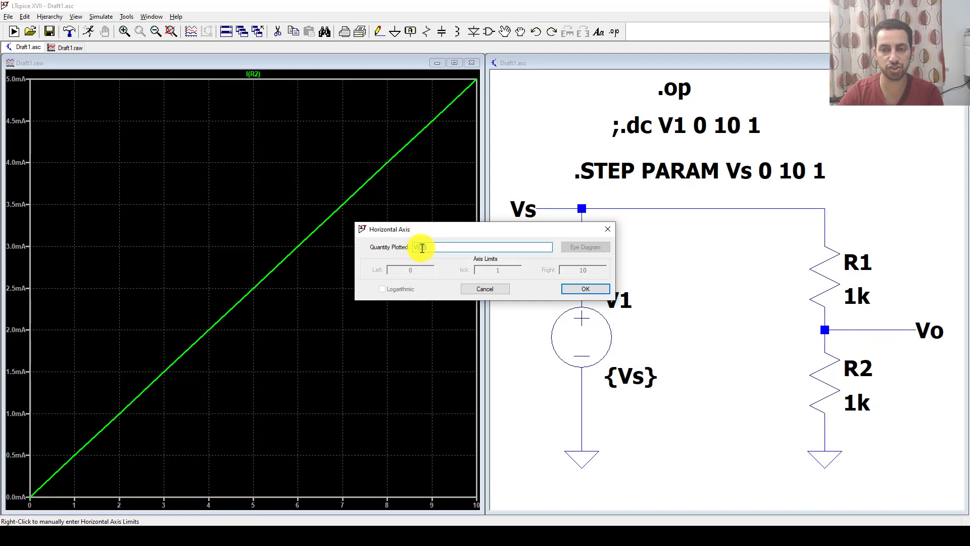
{"action": "left_click", "coordinate": [580, 292]}
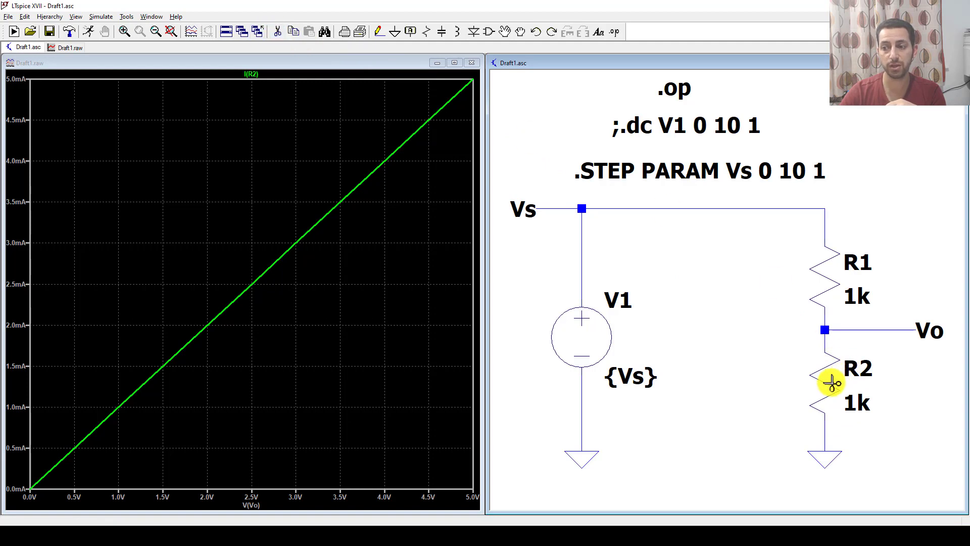
Delete R2 and its ground wire, and place a diode below R1
{"action": "left_click", "coordinate": [832, 379]}
{"action": "left_click", "coordinate": [828, 431]}
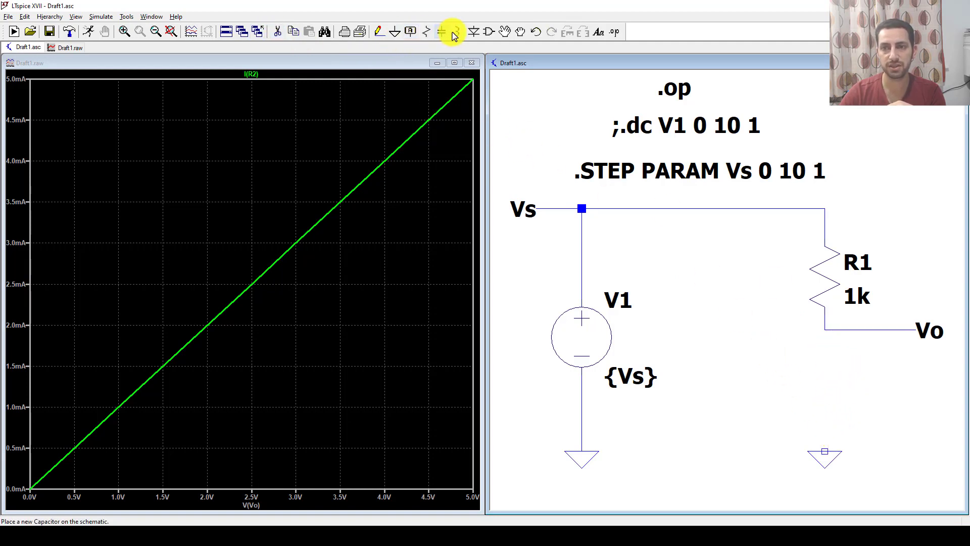
{"action": "left_click", "coordinate": [473, 32]}
{"action": "left_click", "coordinate": [824, 372]}
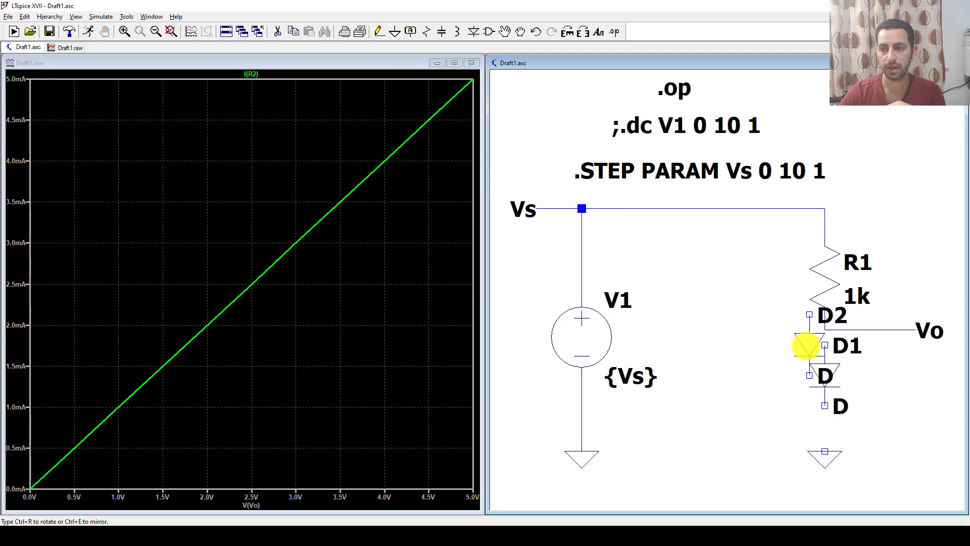
{"action": "key", "text": "Escape"}
Wire the diode from the Vo node down to ground
{"action": "left_click", "coordinate": [379, 32]}
{"action": "left_click", "coordinate": [826, 330]}
{"action": "left_click", "coordinate": [824, 451]}
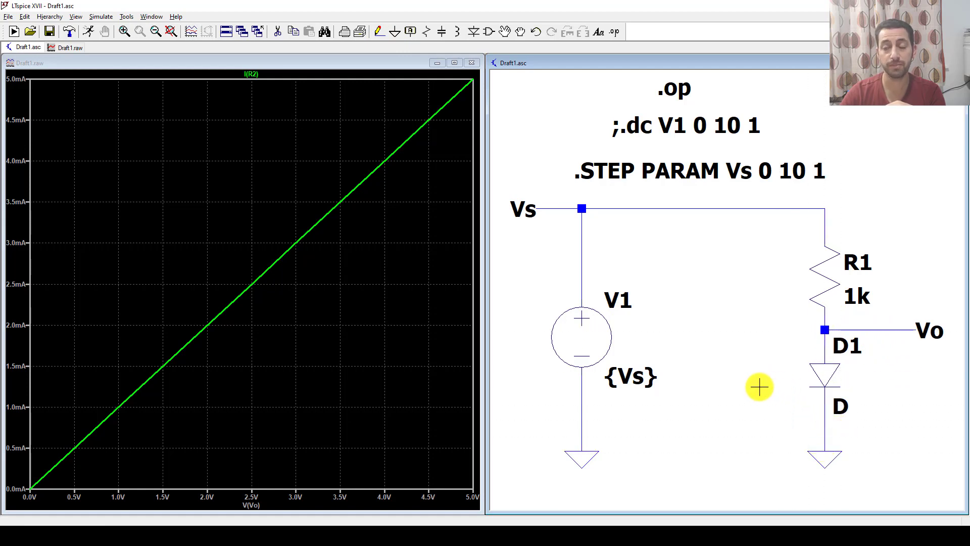
{"action": "key", "text": "Escape"}
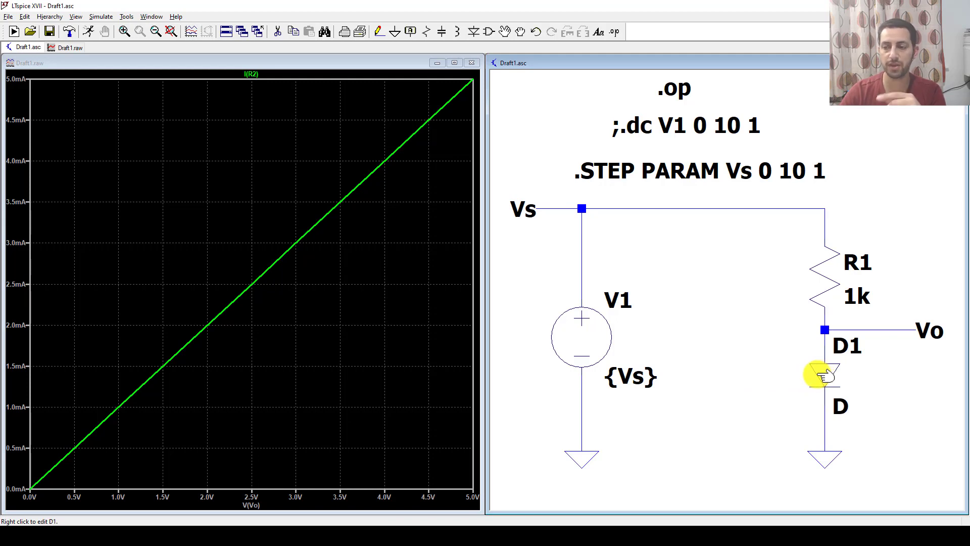
Change diode D1's model from the generic D to the Rohm RRE02VS4S rectifier
{"action": "right_click", "coordinate": [825, 374]}
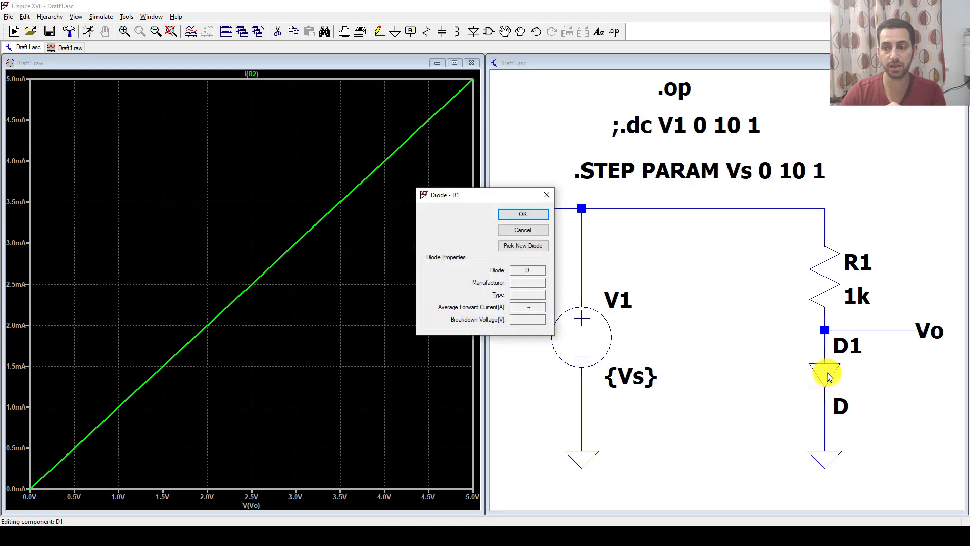
{"action": "left_click", "coordinate": [525, 251]}
{"action": "left_click_drag", "start_coordinate": [446, 124], "coordinate": [408, 87]}
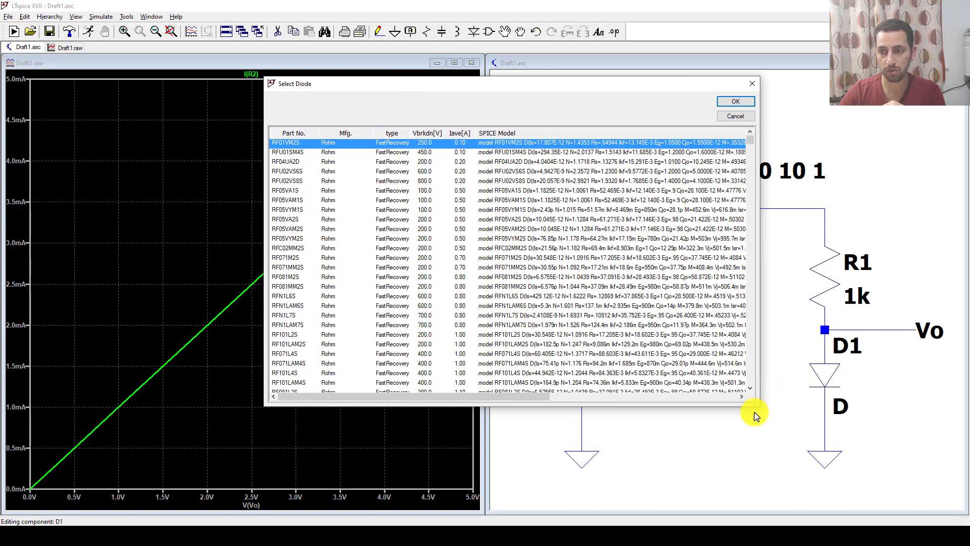
{"action": "left_click_drag", "start_coordinate": [756, 407], "coordinate": [864, 480]}
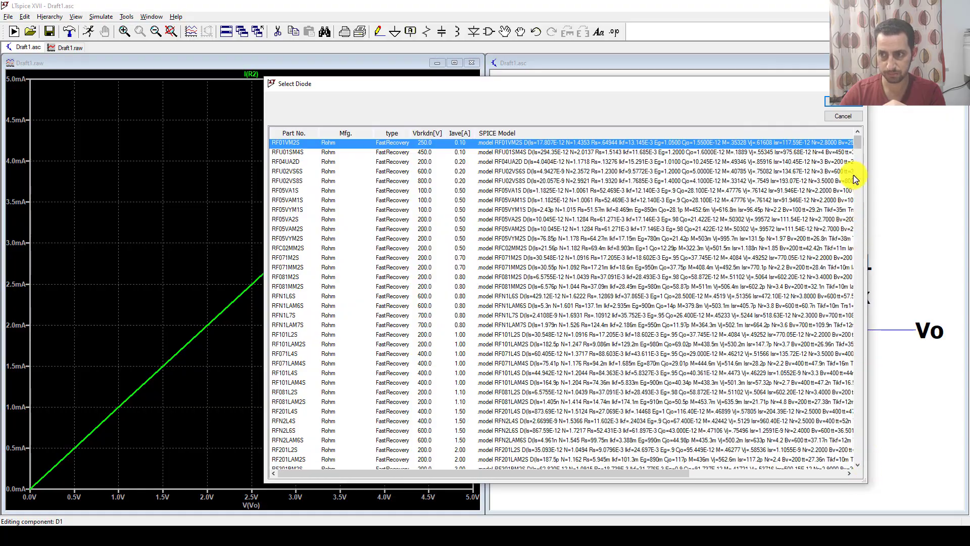
{"action": "left_click_drag", "start_coordinate": [859, 147], "coordinate": [860, 188]}
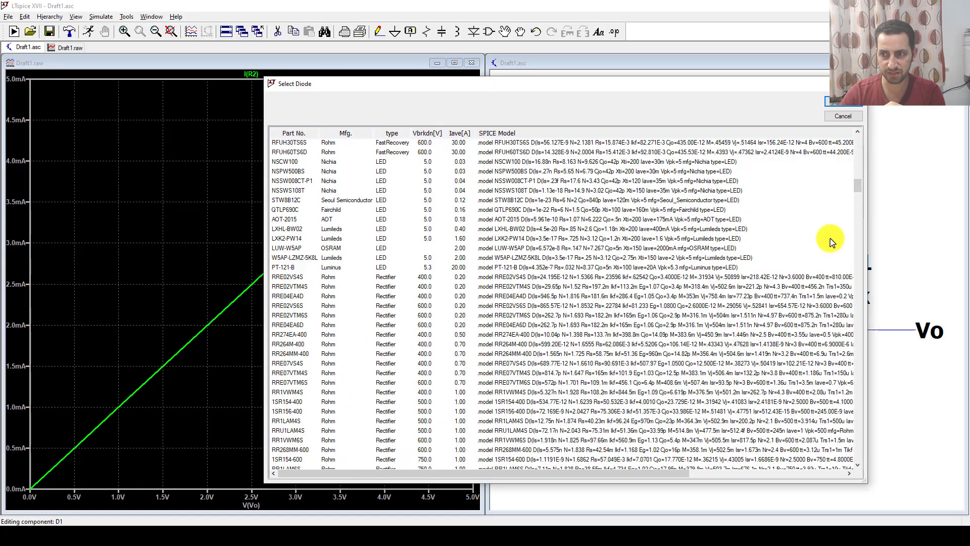
{"action": "mouse_move", "coordinate": [863, 187]}
{"action": "left_mouse_down"}
{"action": "mouse_move", "coordinate": [862, 387]}
{"action": "mouse_move", "coordinate": [857, 152]}
{"action": "mouse_move", "coordinate": [857, 187]}
{"action": "left_mouse_up"}
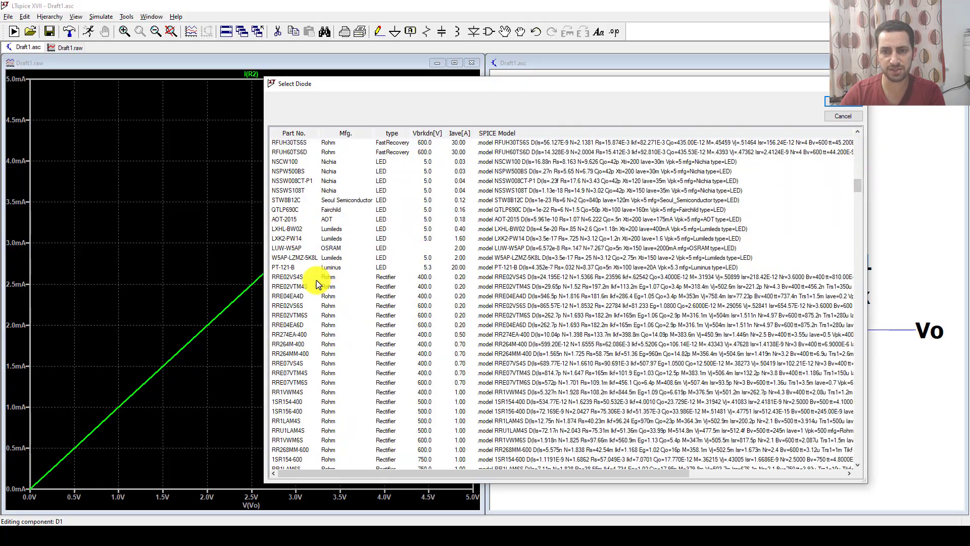
{"action": "left_click", "coordinate": [295, 280]}
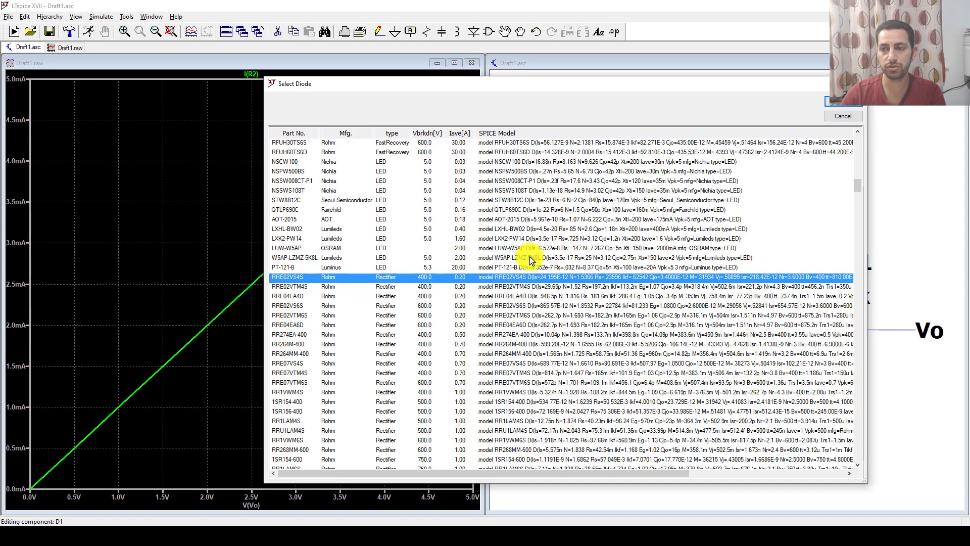
{"action": "left_click", "coordinate": [845, 103]}
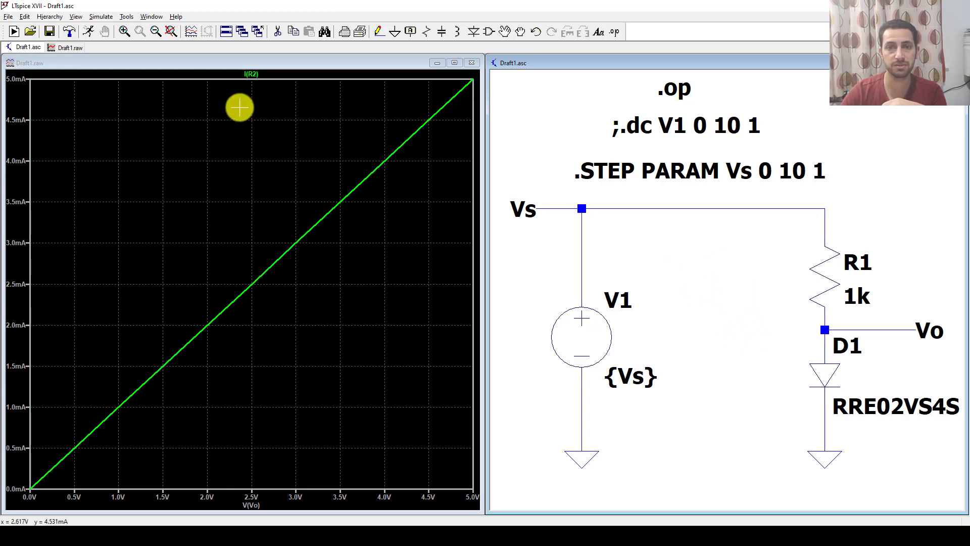
Run the diode circuit and probe D1 to plot I(D1), an exponential curve past 9 mA
{"action": "left_click", "coordinate": [88, 33]}
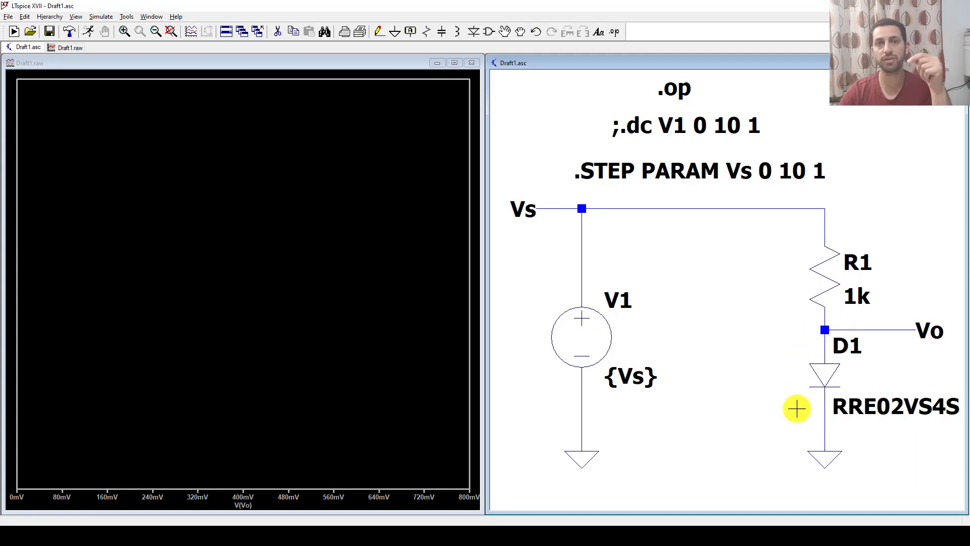
{"action": "left_click", "coordinate": [827, 371]}
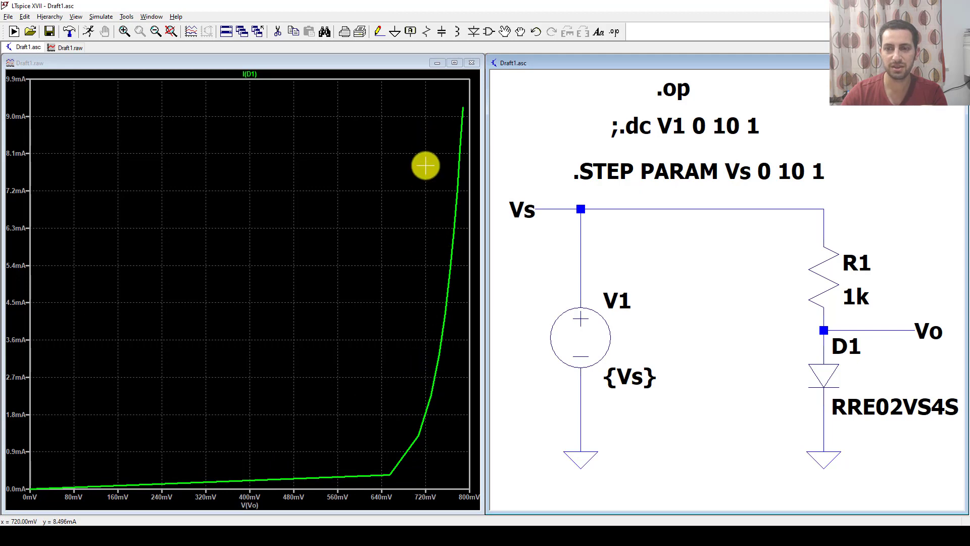
Edit the .STEP PARAM Vs directive's step increment in the .step Statement Editor and confirm
{"action": "right_click", "coordinate": [795, 173]}
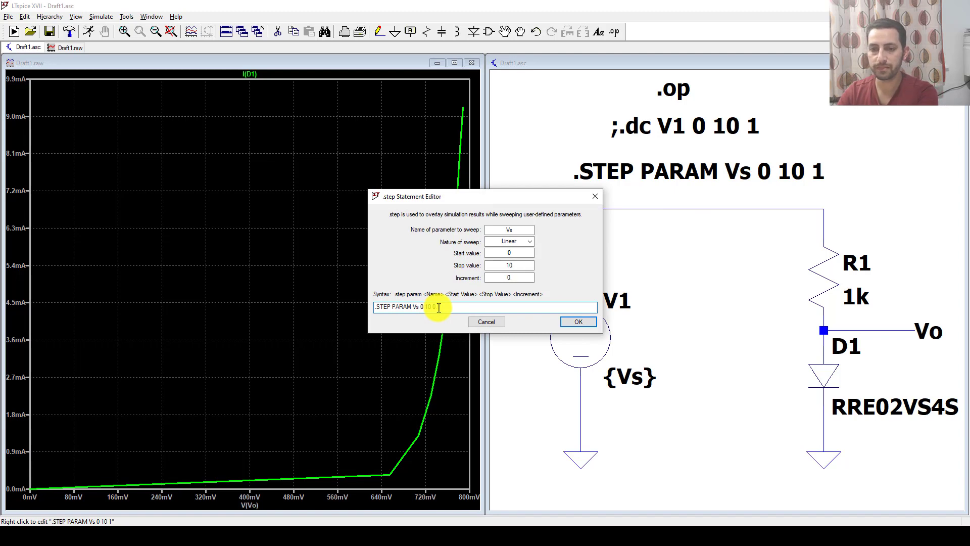
{"action": "left_click", "coordinate": [579, 322]}
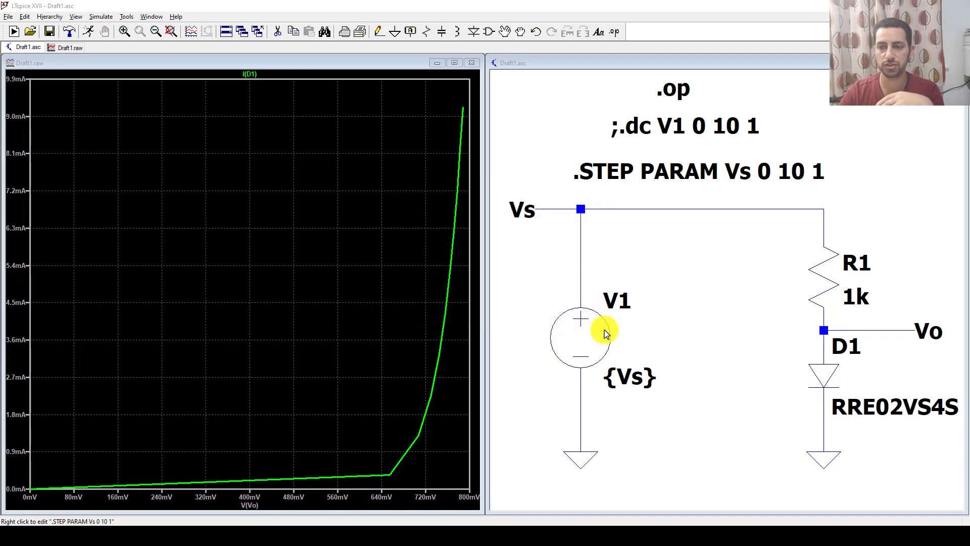